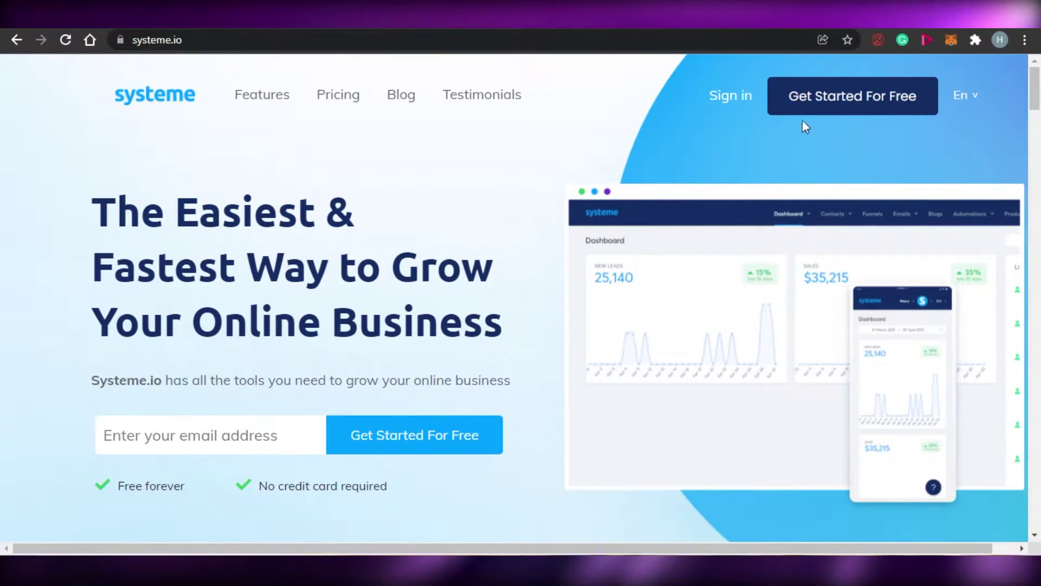
pyautogui.moveTo(1039, 96)
pyautogui.mouseDown()
pyautogui.moveTo(1039, 133)
pyautogui.moveTo(1040, 80)
pyautogui.mouseUp()
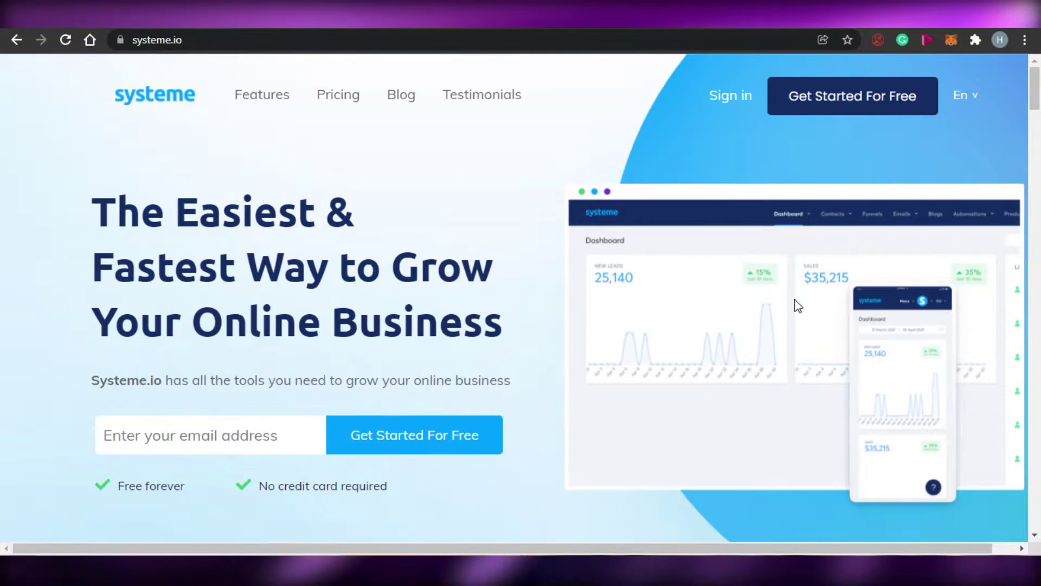
pyautogui.scroll(-2, 1036, 111)
pyautogui.scroll(2, 1036, 111)
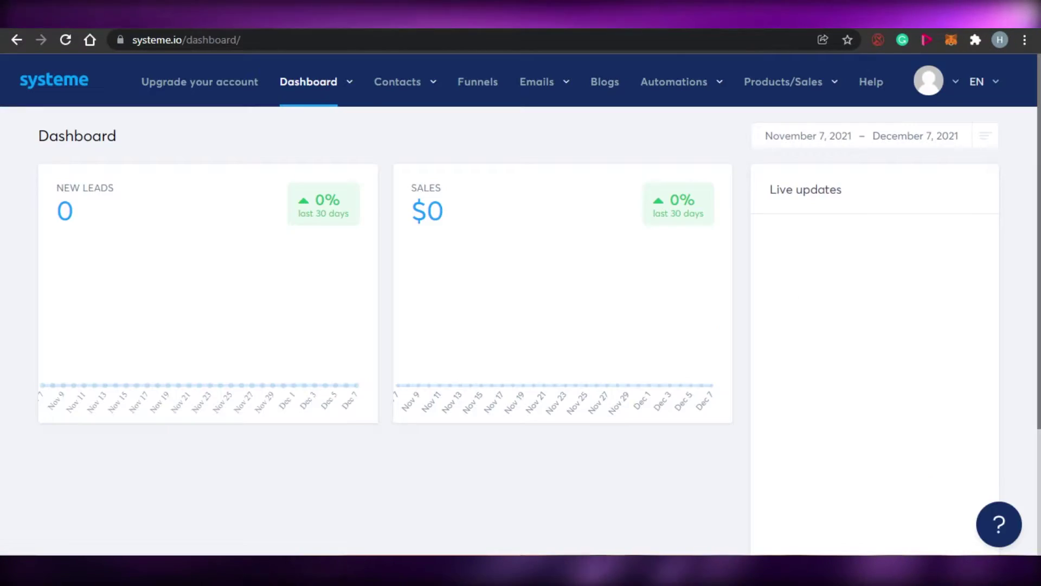
pyautogui.moveTo(395, 111)
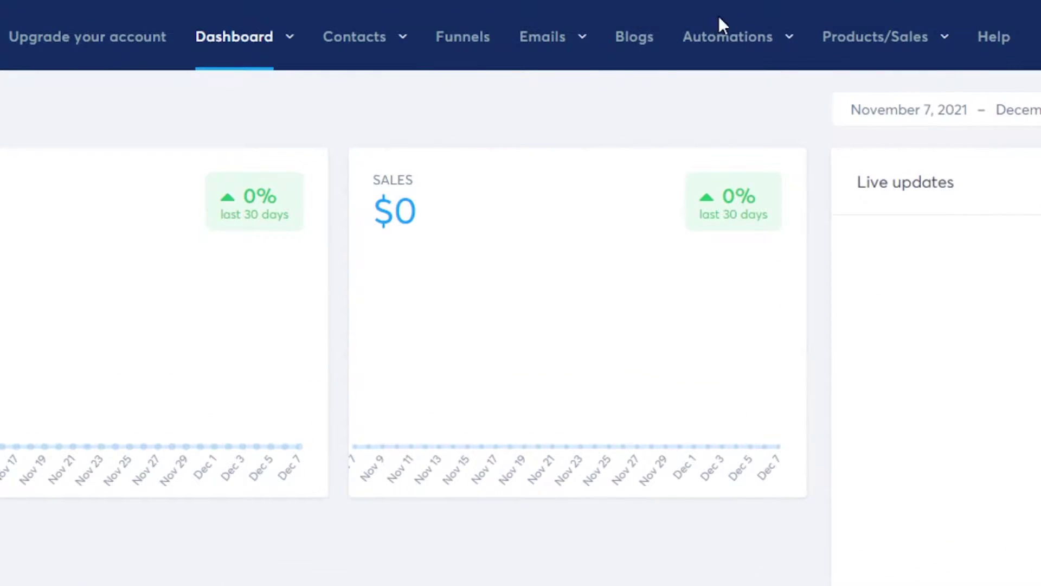
pyautogui.moveTo(775, 92)
pyautogui.moveTo(353, 64)
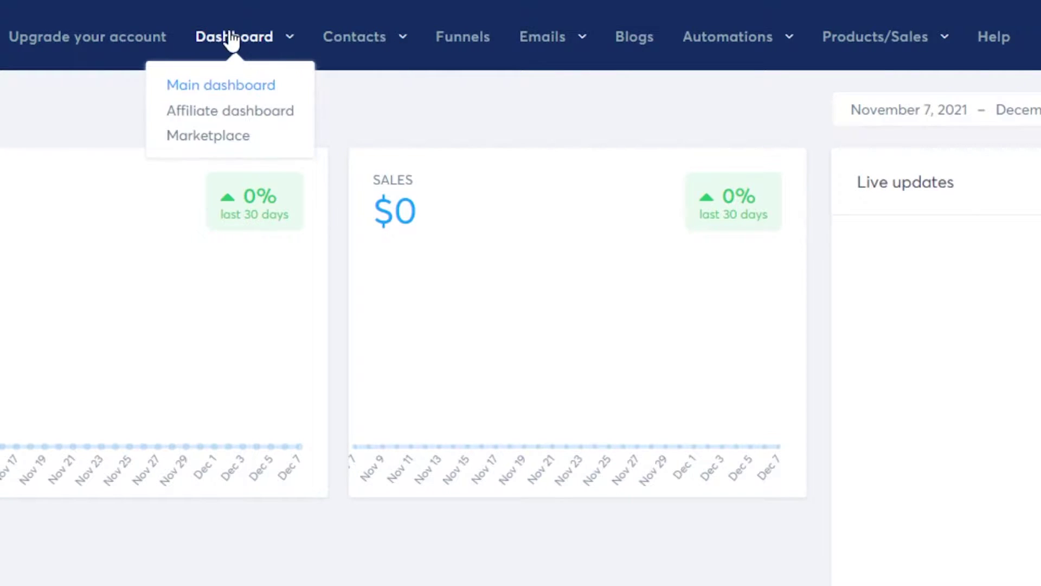
pyautogui.moveTo(584, 63)
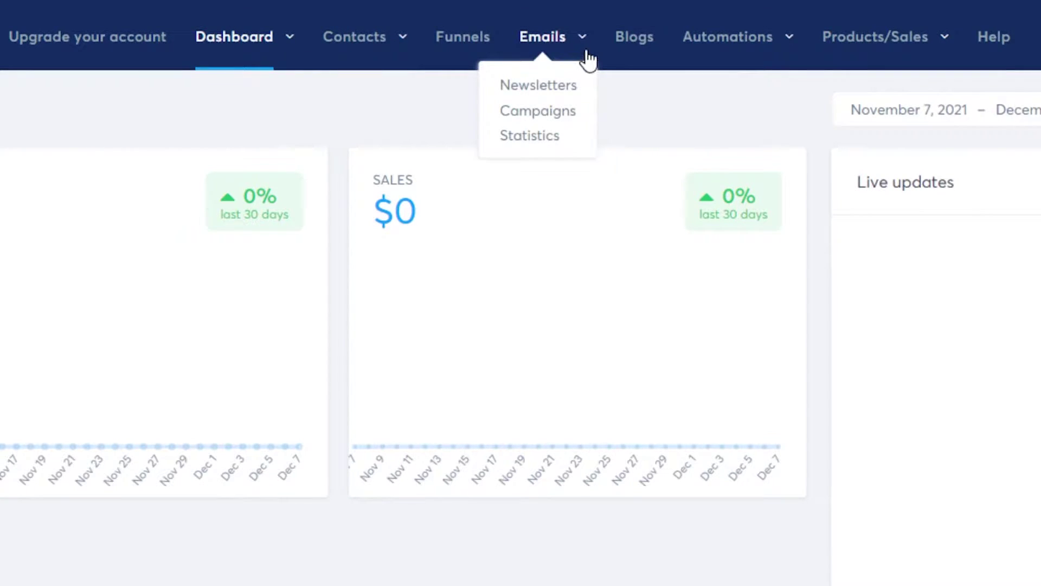
pyautogui.moveTo(655, 43)
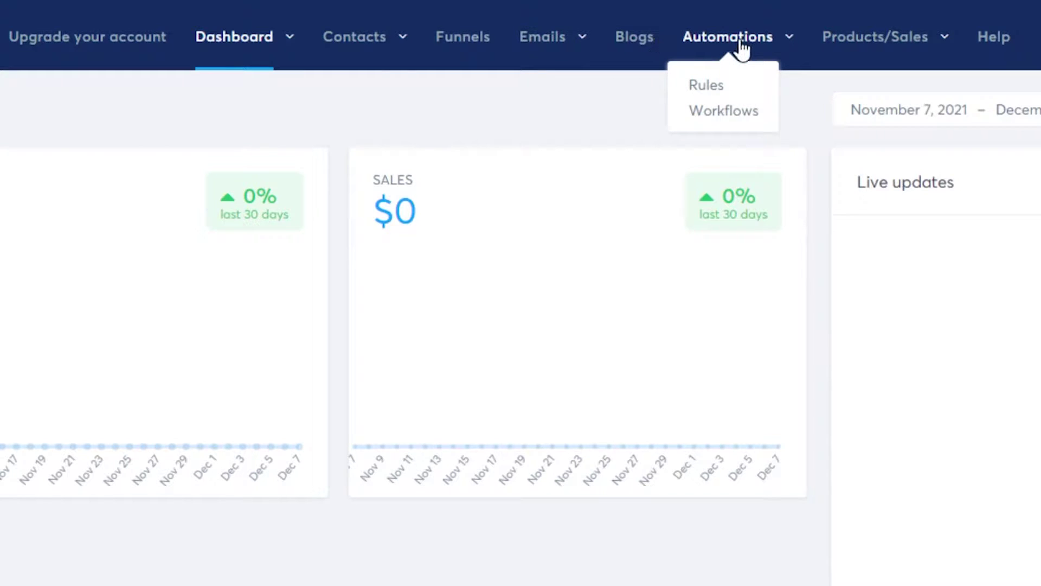
pyautogui.moveTo(874, 54)
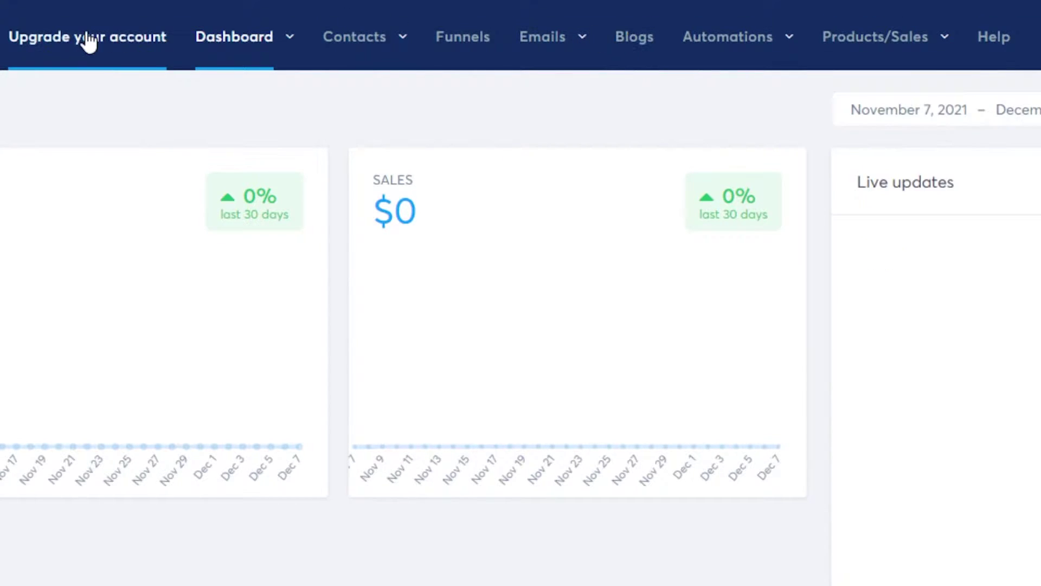
pyautogui.moveTo(382, 76)
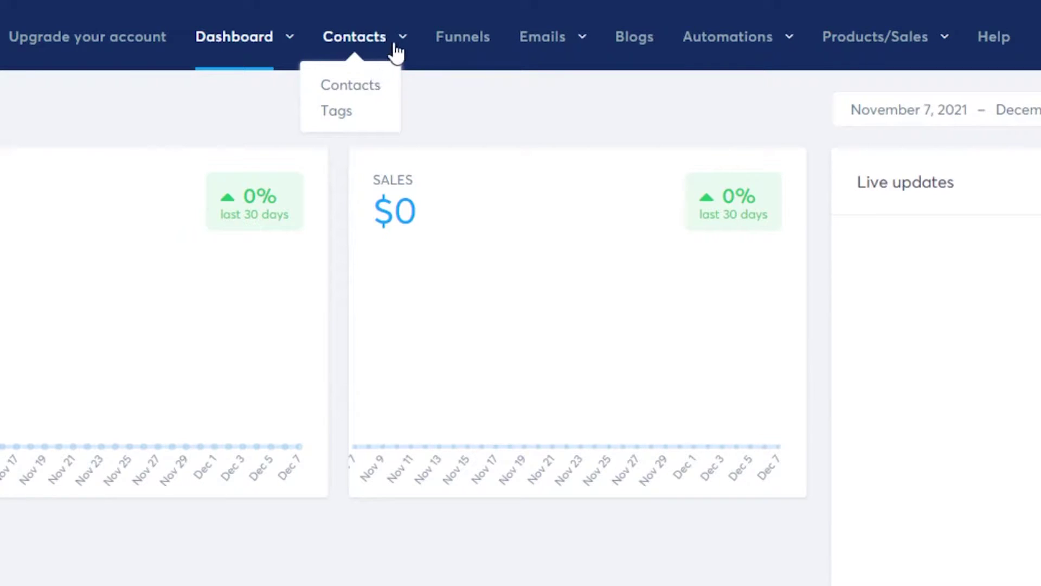
# - Create a new funnel named "Test funnel" of the "Build an audience" type, with U.S. Dollar as the currency
pyautogui.click(465, 38)
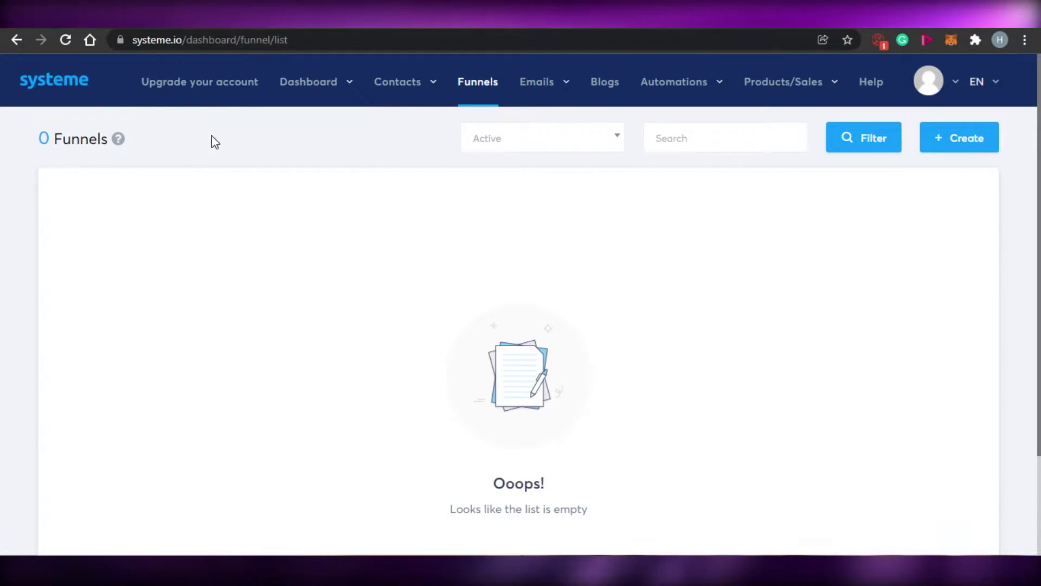
pyautogui.moveTo(308, 82)
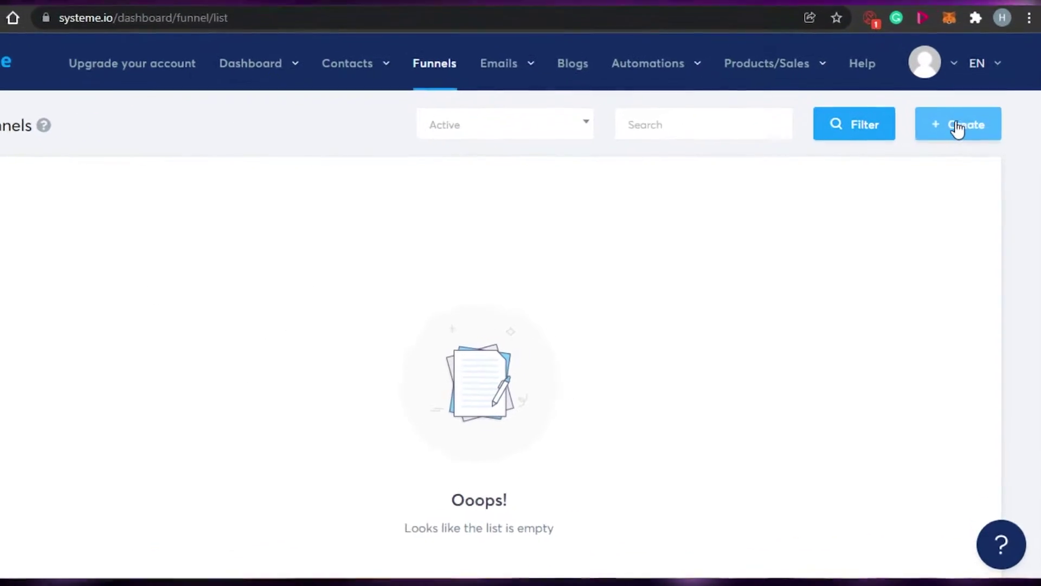
pyautogui.click(947, 117)
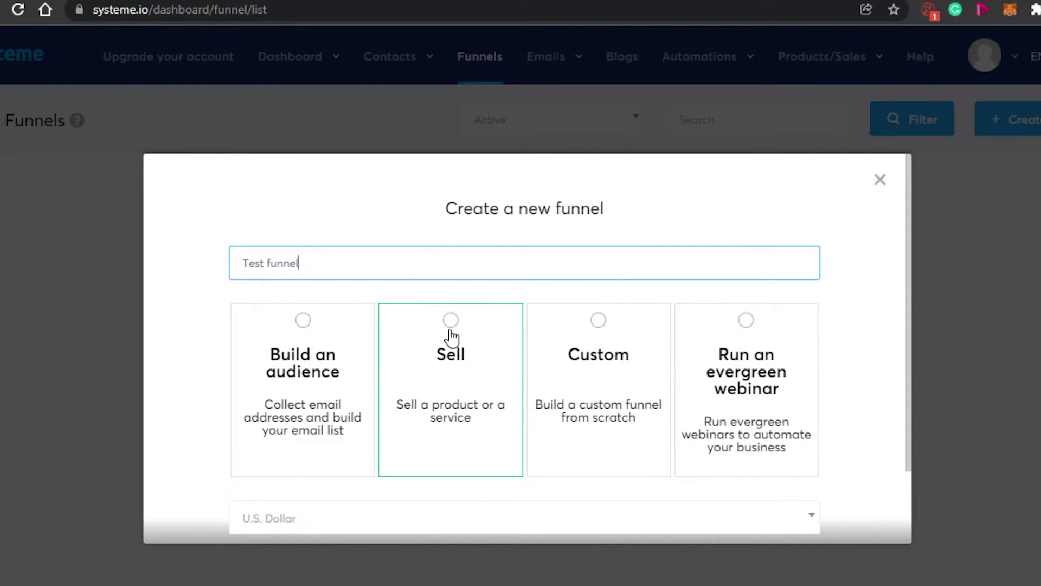
pyautogui.click(303, 321)
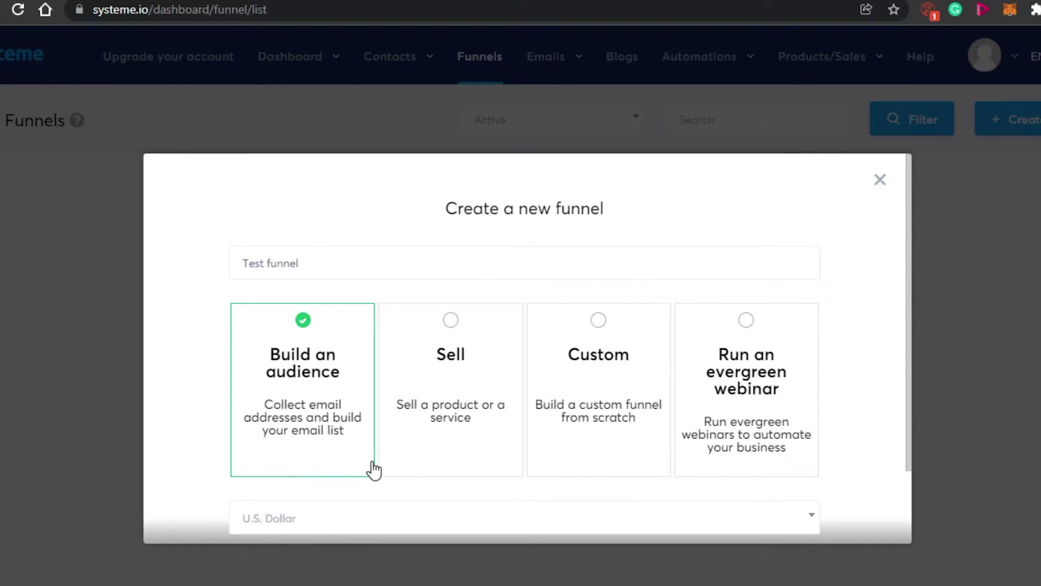
pyautogui.click(800, 524)
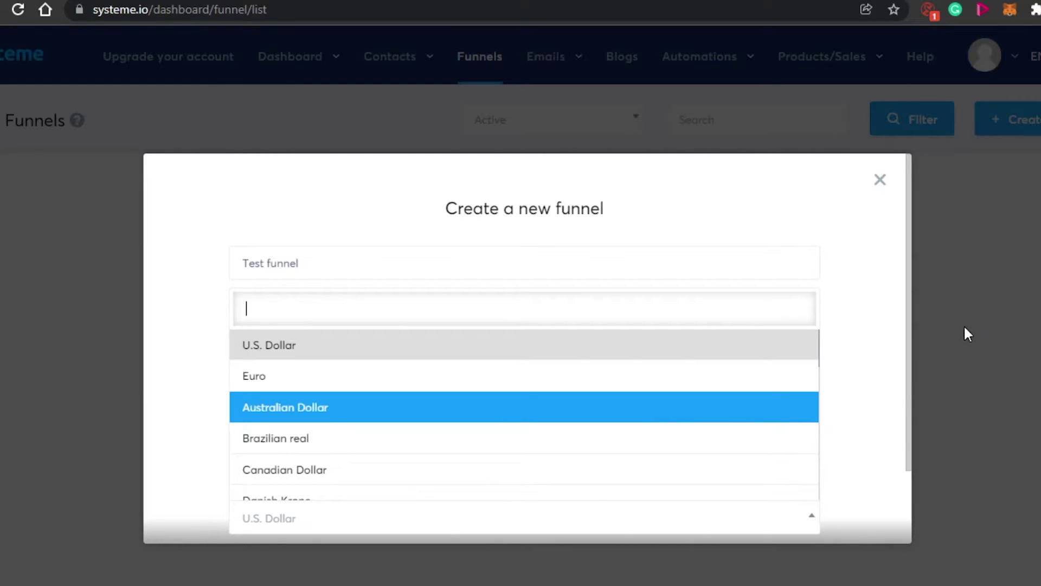
pyautogui.moveTo(908, 301); pyautogui.dragTo(909, 435)
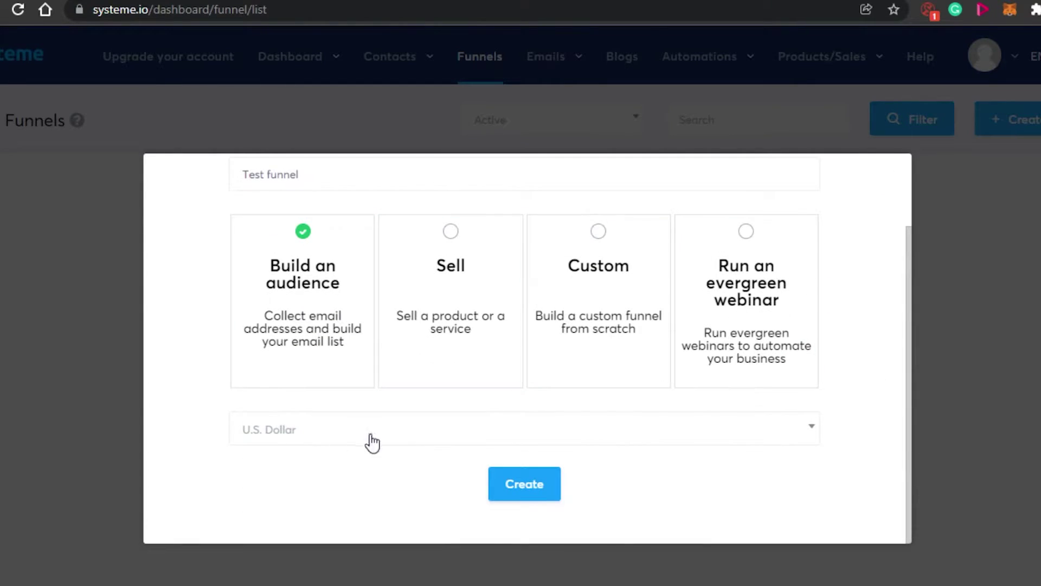
pyautogui.click(527, 485)
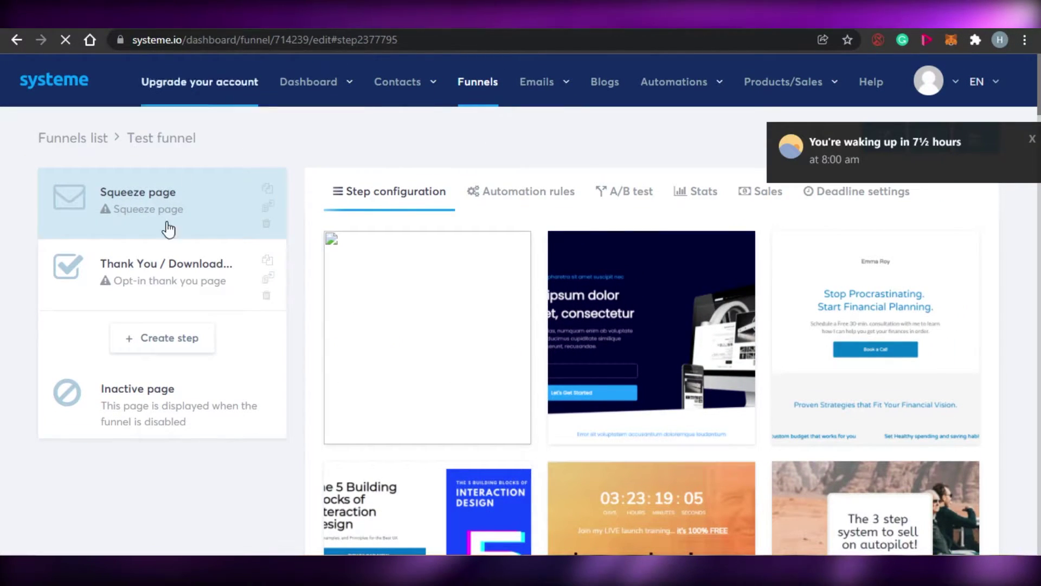
# - Browse the gallery of squeeze page templates to compare the available designs
pyautogui.click(1031, 139)
pyautogui.scroll(-20, 651, 325)
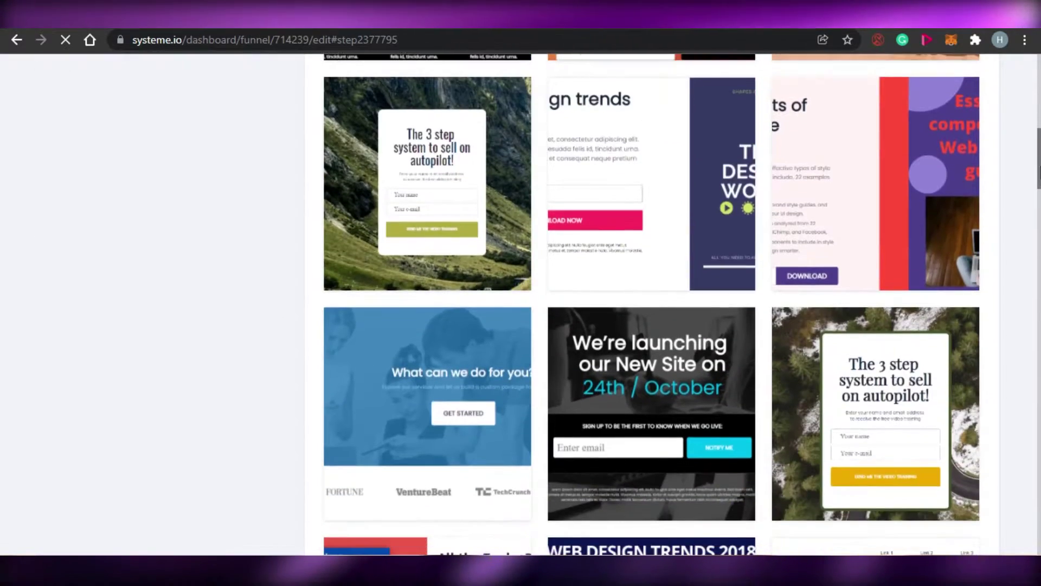
pyautogui.scroll(9, 651, 326)
pyautogui.scroll(10, 651, 325)
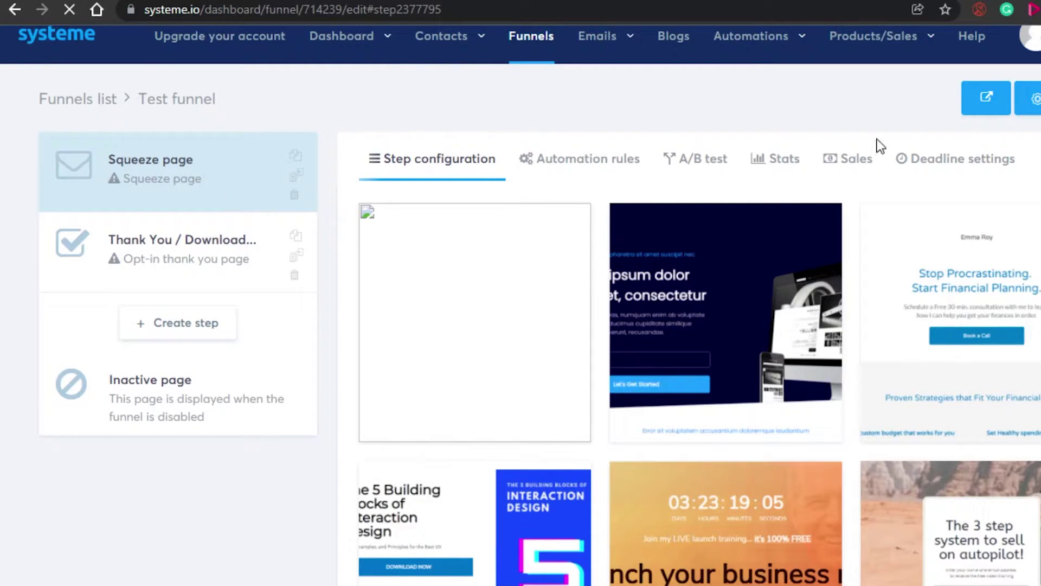
pyautogui.scroll(-15, 699, 380)
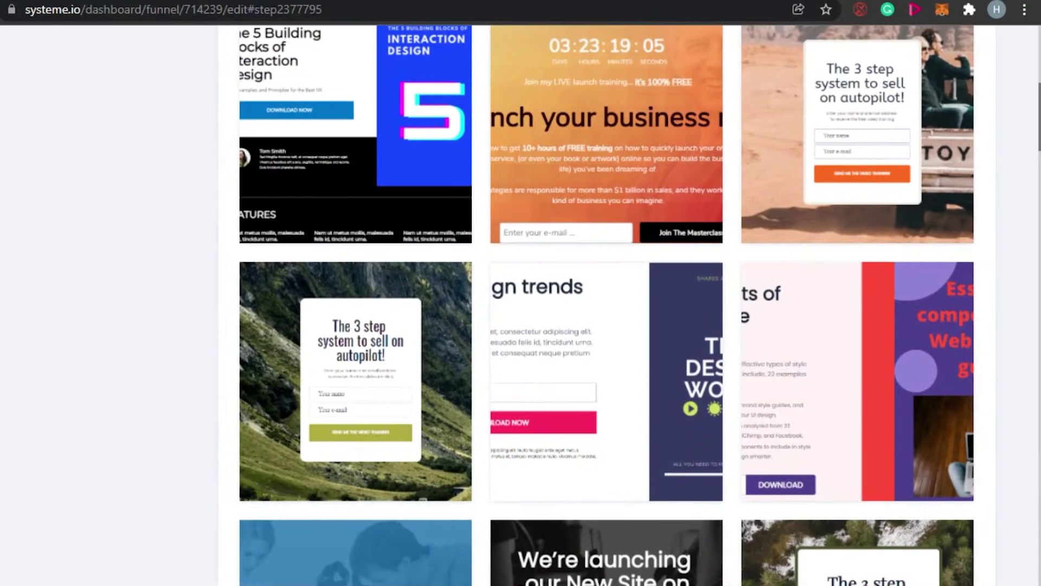
pyautogui.scroll(-13, 606, 304)
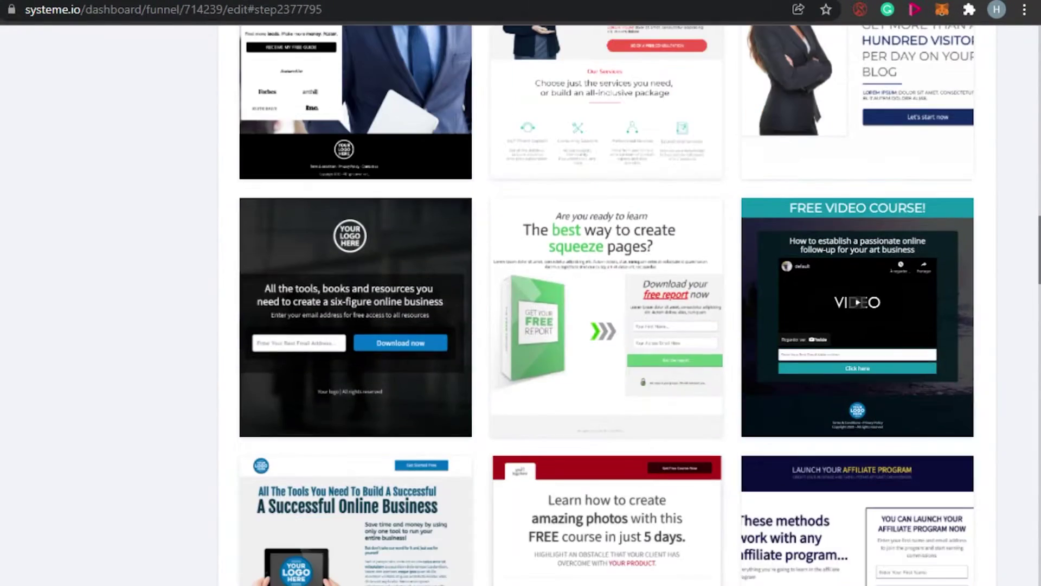
pyautogui.scroll(15, 606, 304)
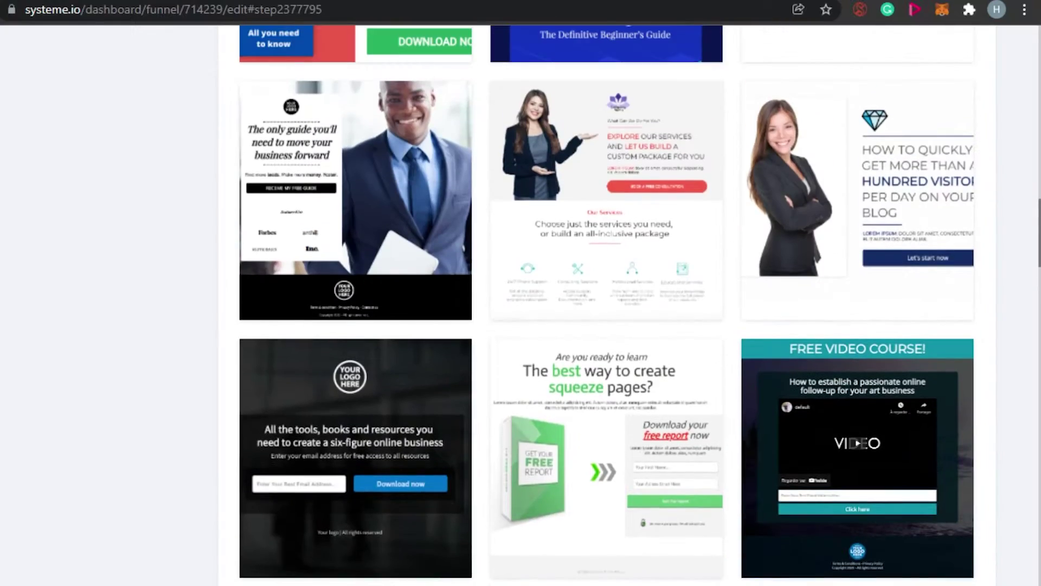
pyautogui.scroll(6, 607, 304)
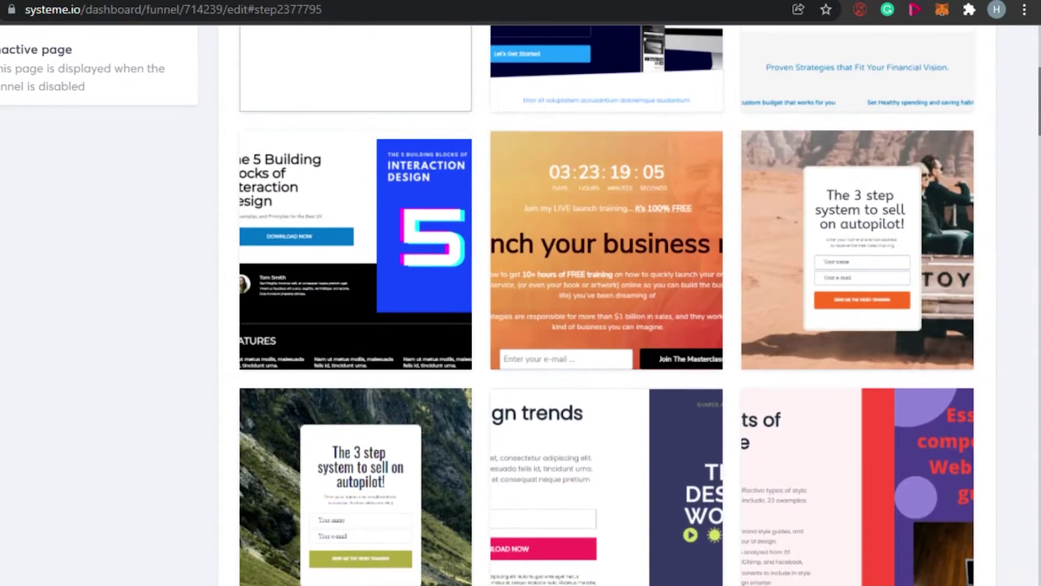
pyautogui.scroll(-12, 606, 304)
pyautogui.scroll(-20, 606, 303)
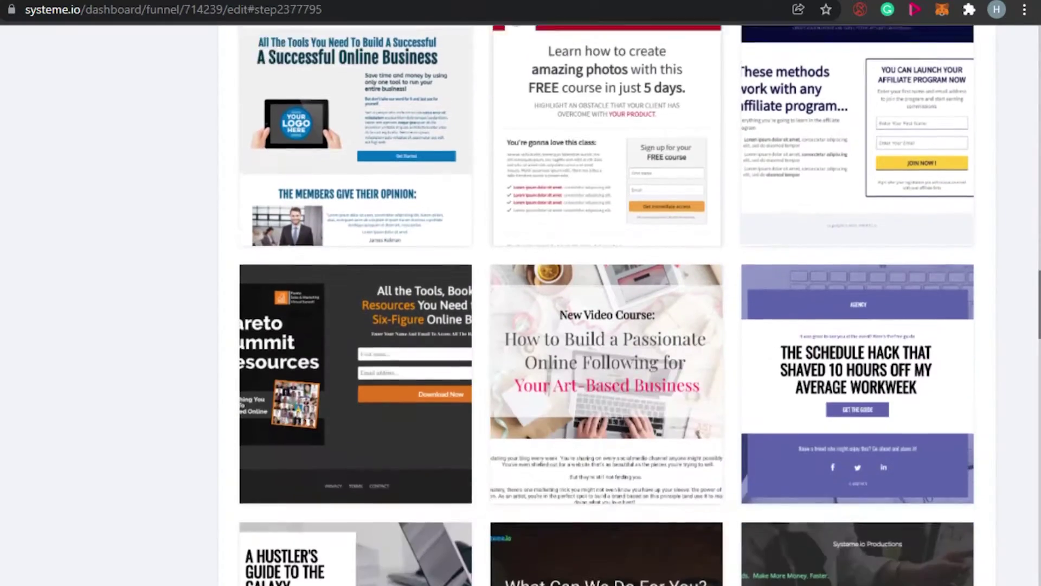
pyautogui.scroll(-3, 856, 402)
pyautogui.scroll(10, 857, 403)
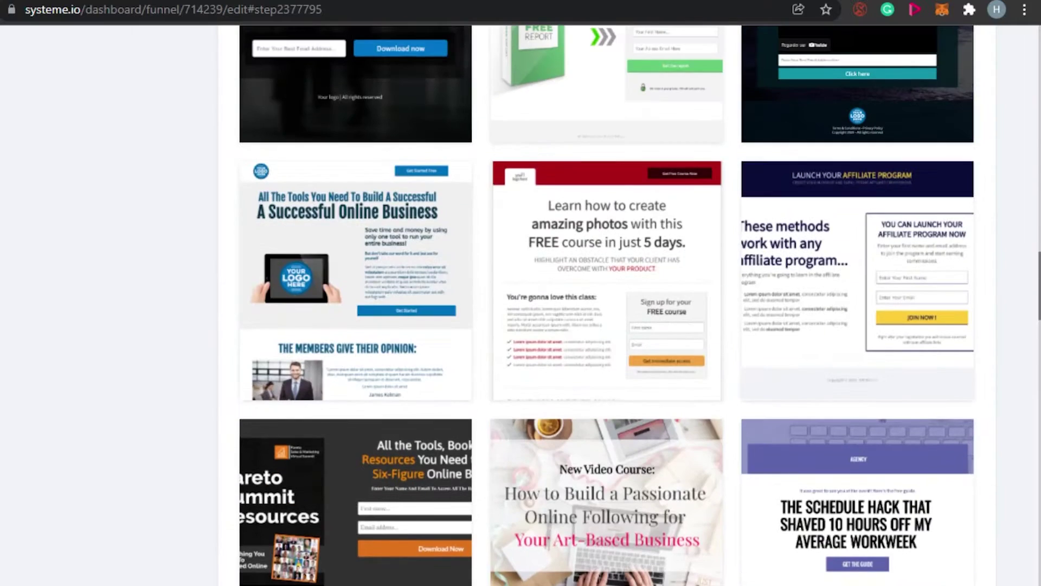
pyautogui.scroll(-13, 856, 402)
pyautogui.scroll(1, 857, 403)
pyautogui.scroll(6, 857, 403)
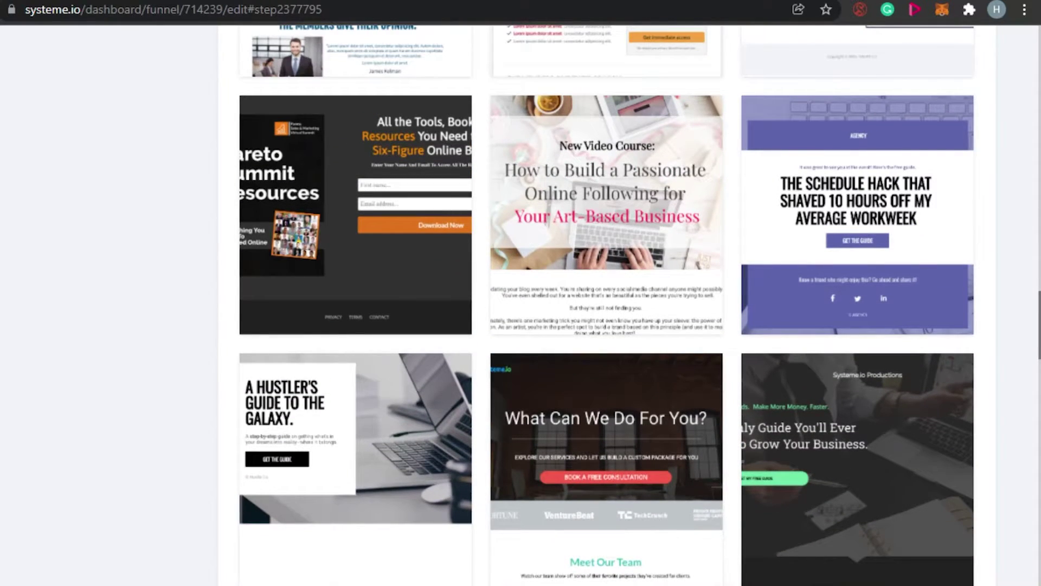
pyautogui.scroll(17, 606, 303)
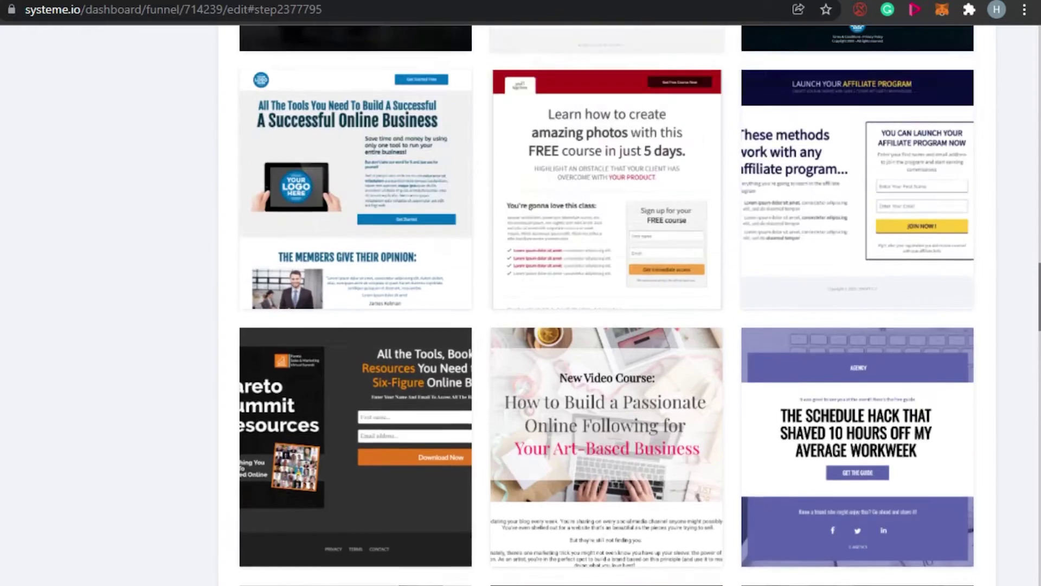
pyautogui.scroll(-2, 606, 304)
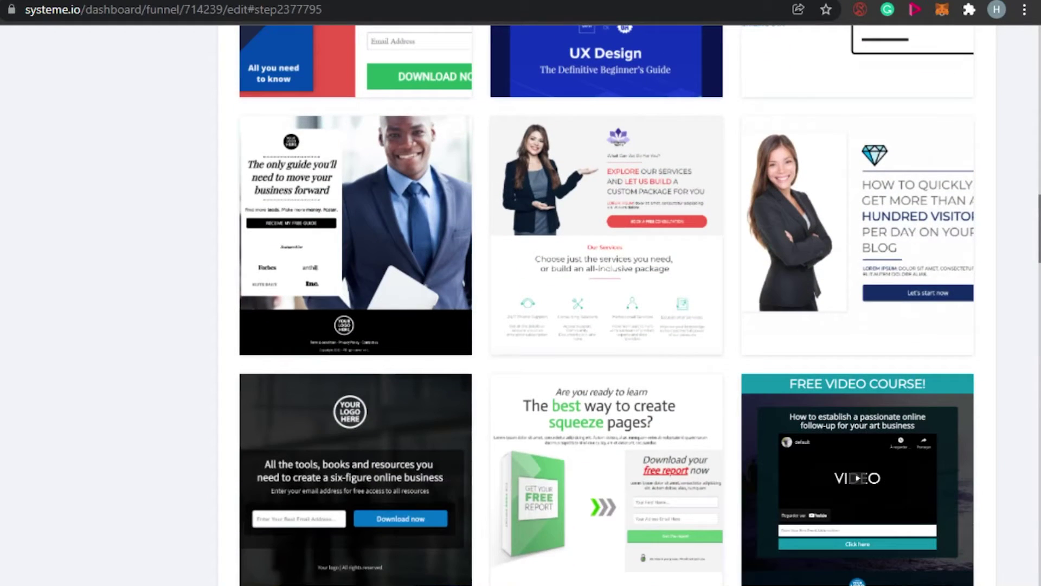
pyautogui.scroll(-18, 606, 303)
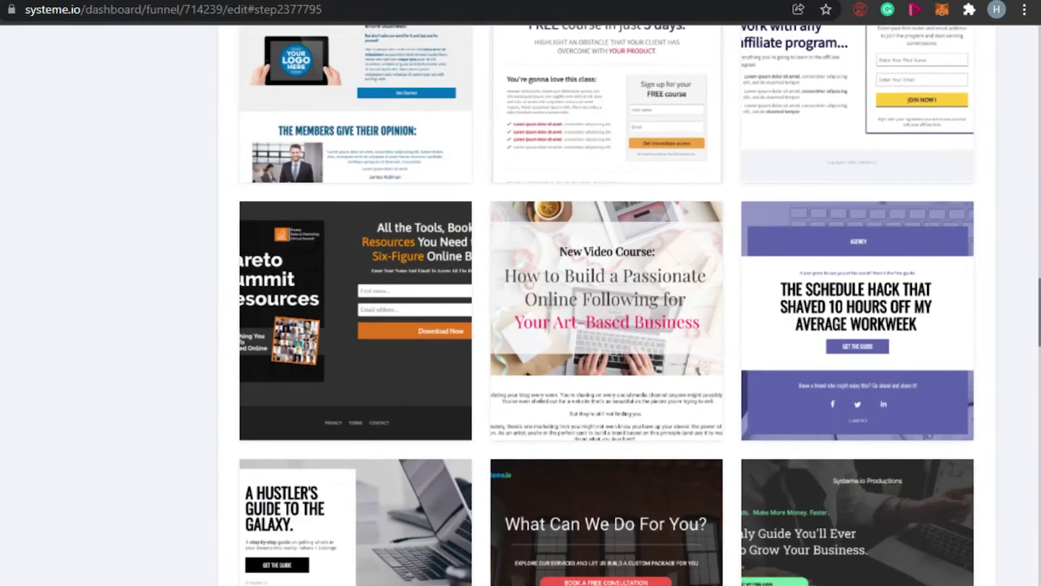
pyautogui.scroll(-9, 606, 304)
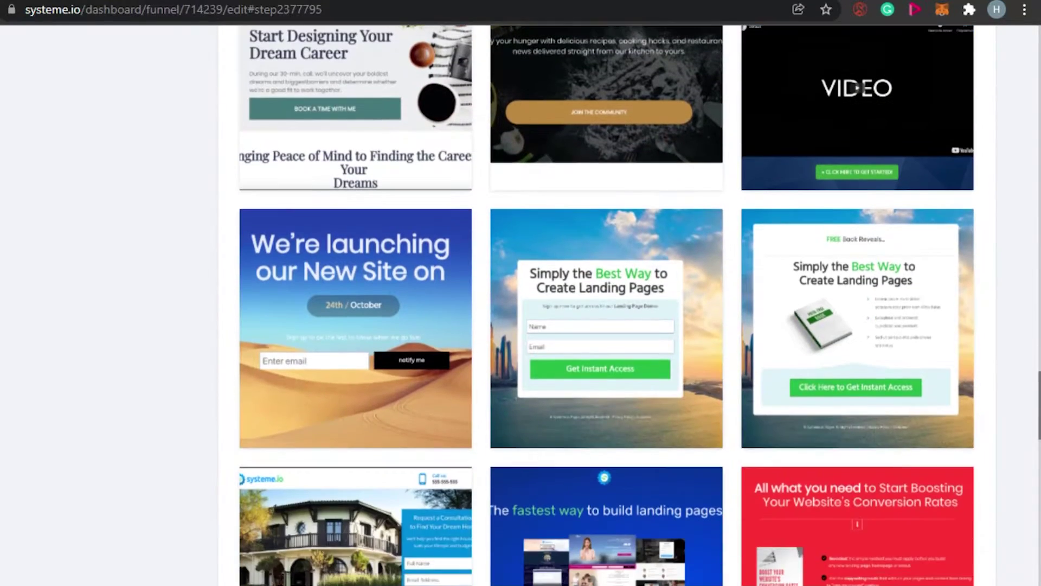
pyautogui.scroll(-17, 639, 184)
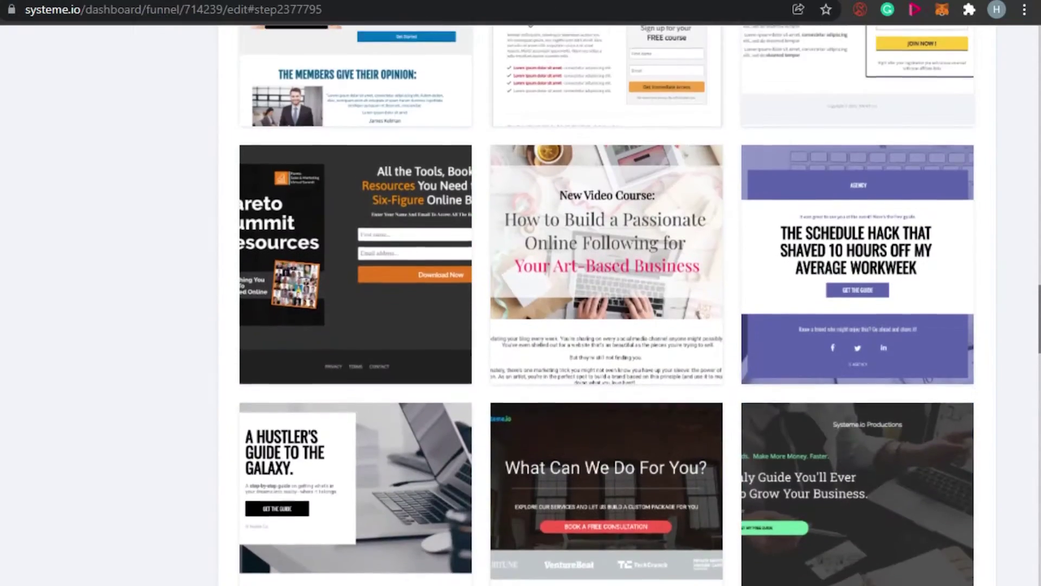
pyautogui.scroll(15, 610, 230)
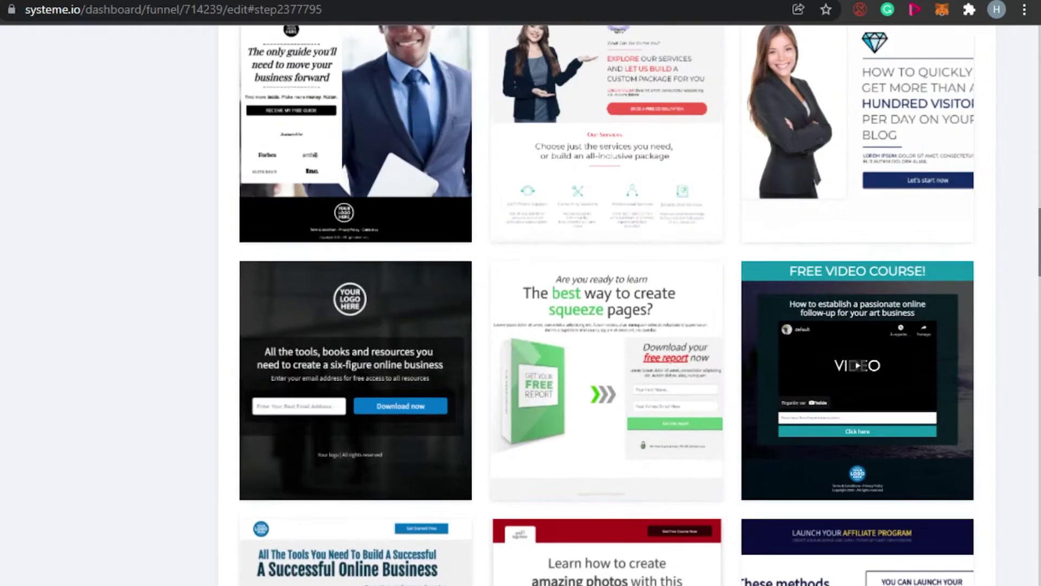
pyautogui.scroll(7, 564, 182)
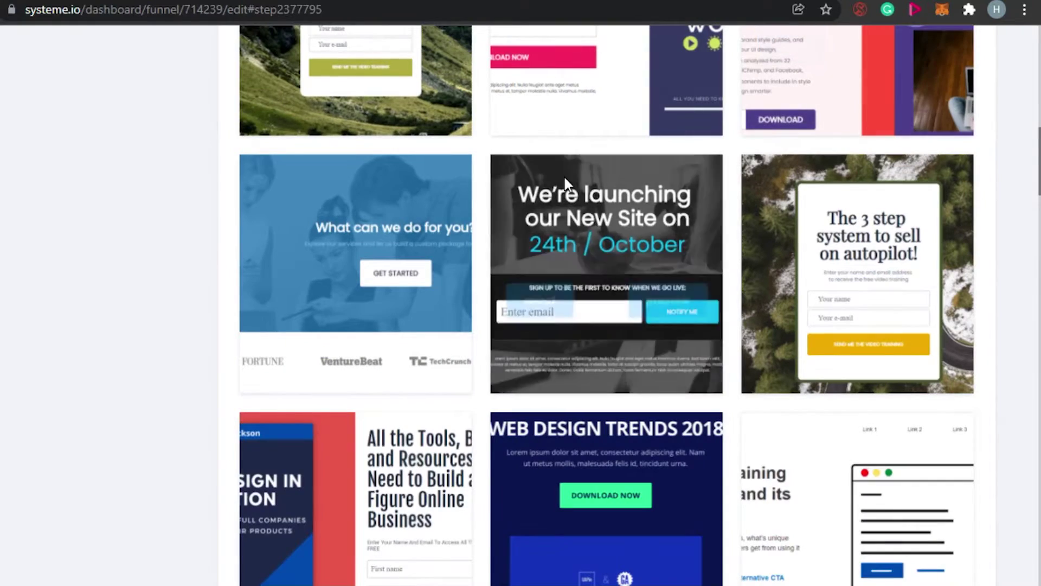
# - Select the snowy-forest "The 3 step system to sell on autopilot!" template for the squeeze page and open it in the page editor
pyautogui.moveTo(825, 198)
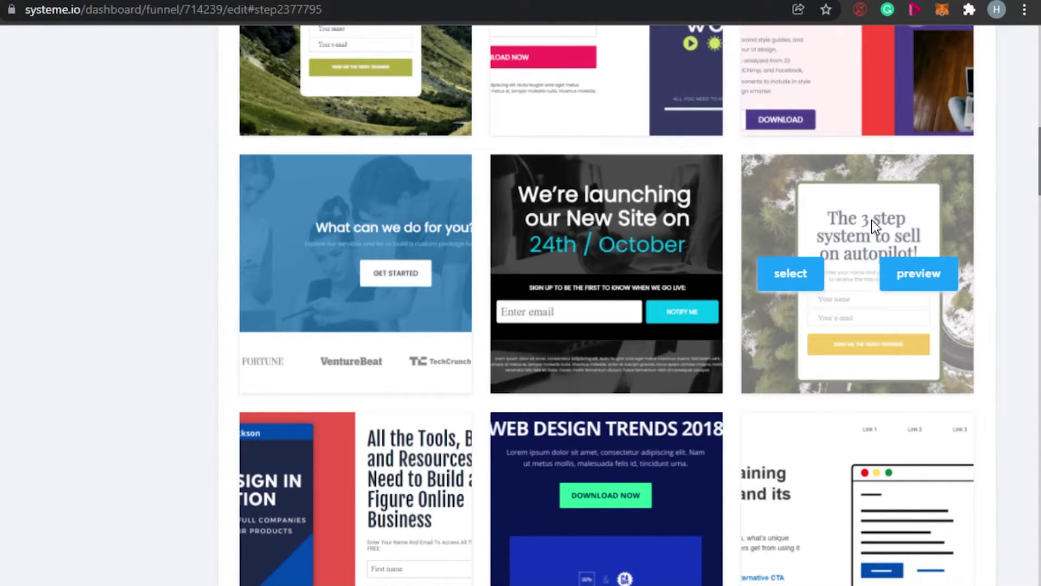
pyautogui.click(792, 277)
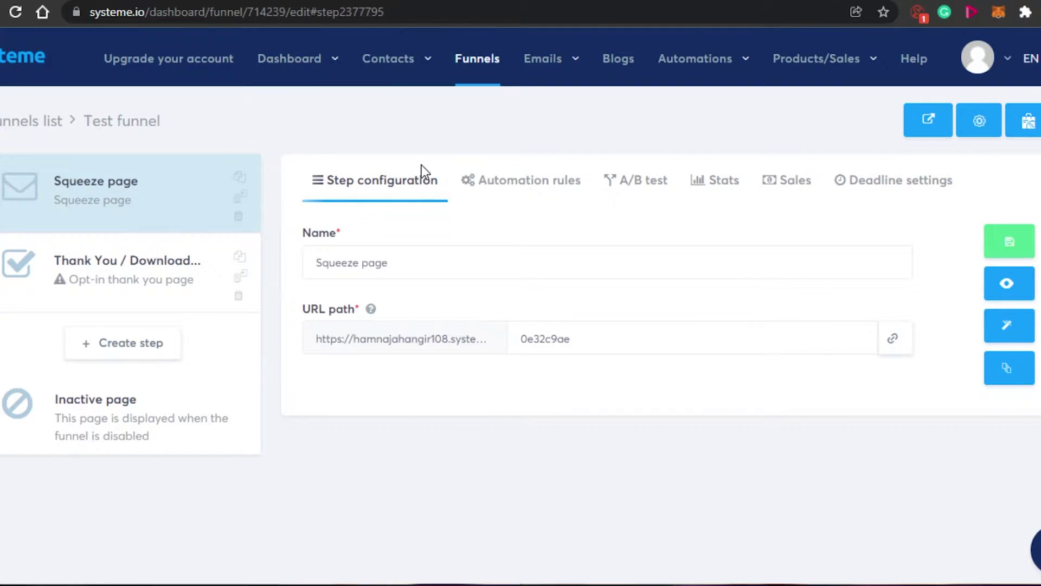
pyautogui.click(1006, 328)
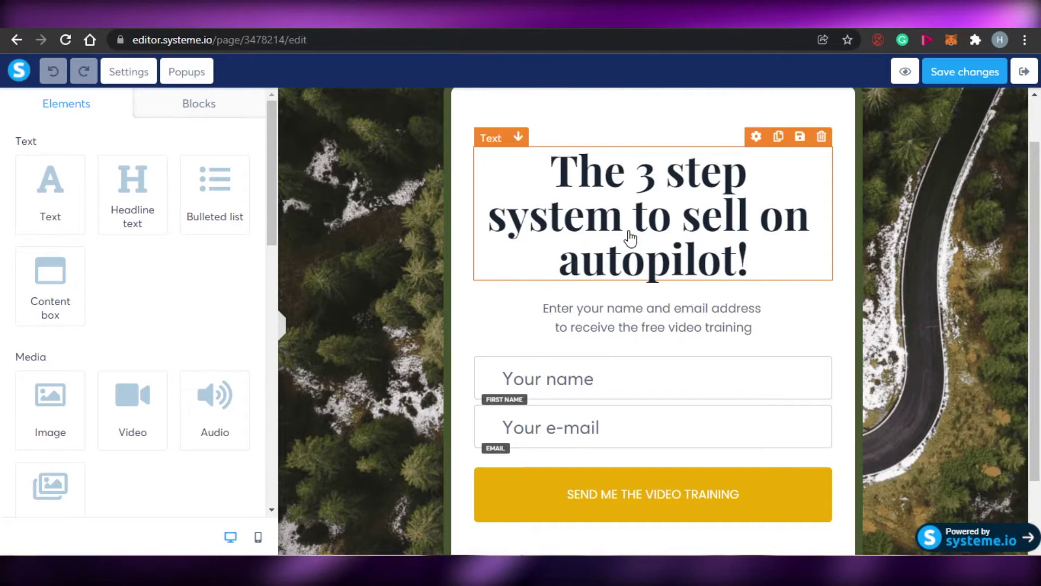
pyautogui.scroll(-2, 1038, 259)
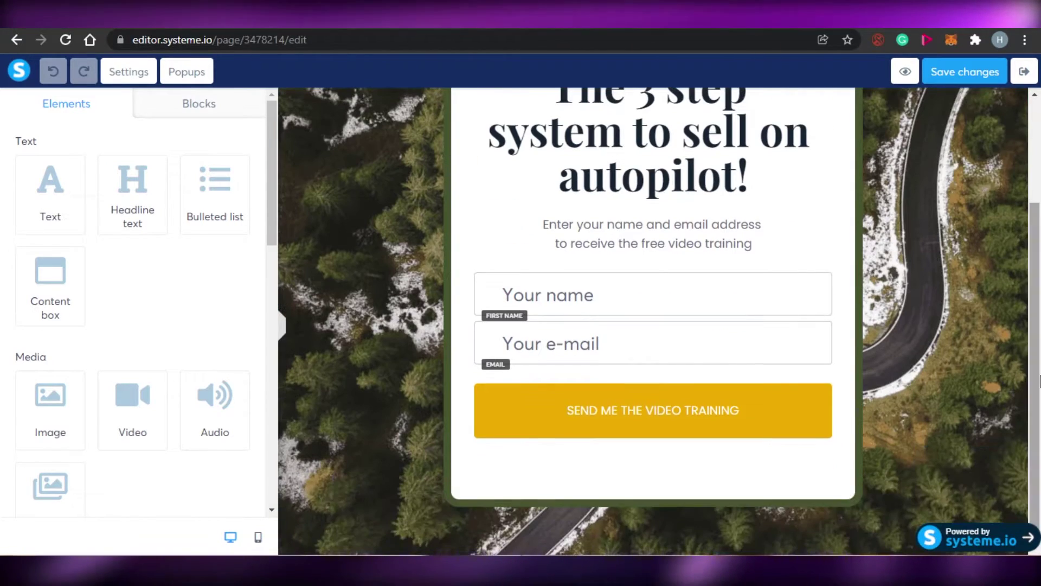
# - Look over the squeeze page, the available page elements and the list of ready-made block categories
pyautogui.scroll(3, 1038, 244)
pyautogui.scroll(-2, 1039, 230)
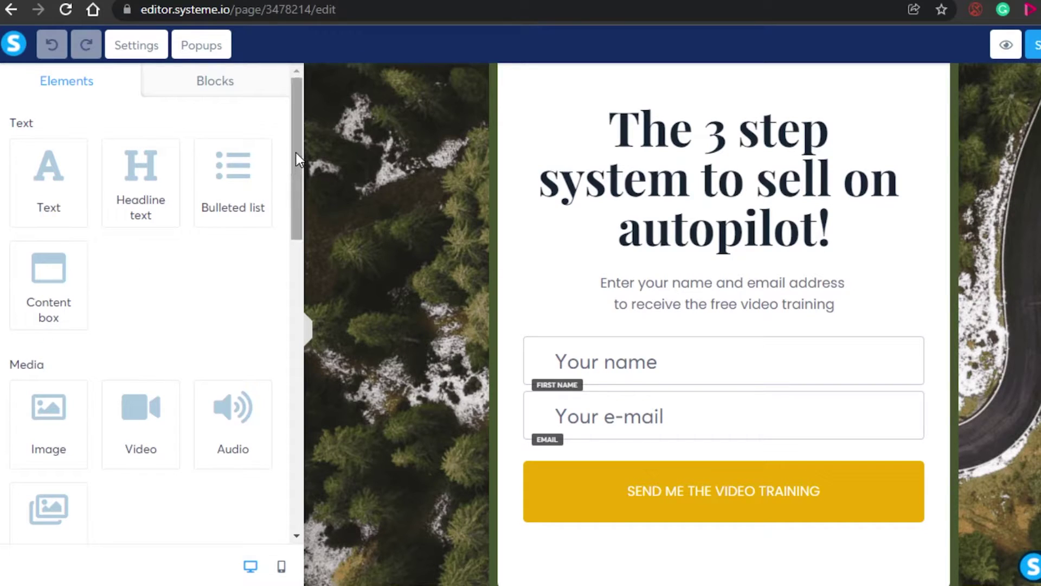
pyautogui.moveTo(295, 152); pyautogui.dragTo(292, 250)
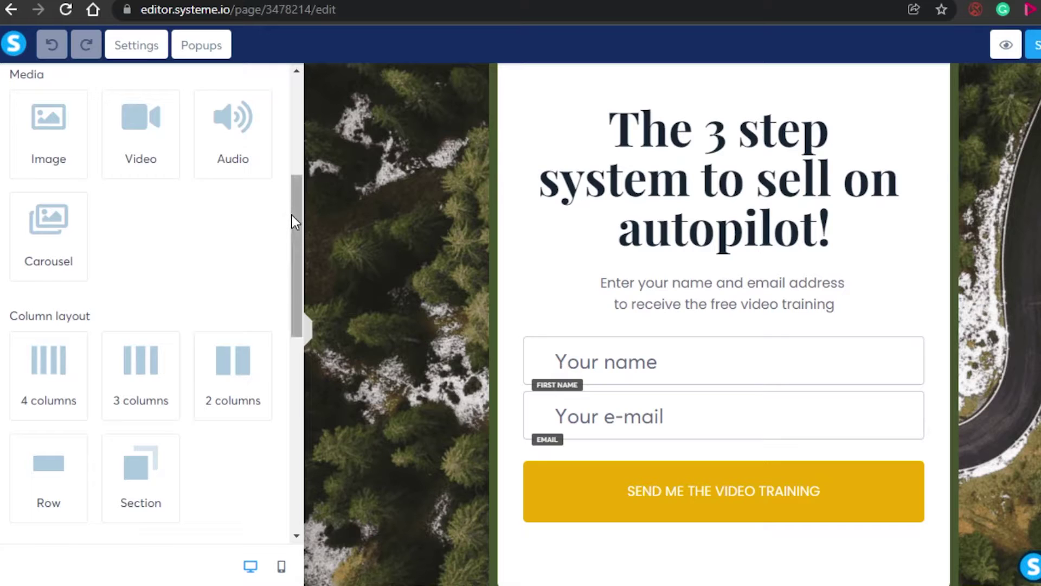
pyautogui.moveTo(298, 229); pyautogui.dragTo(294, 349)
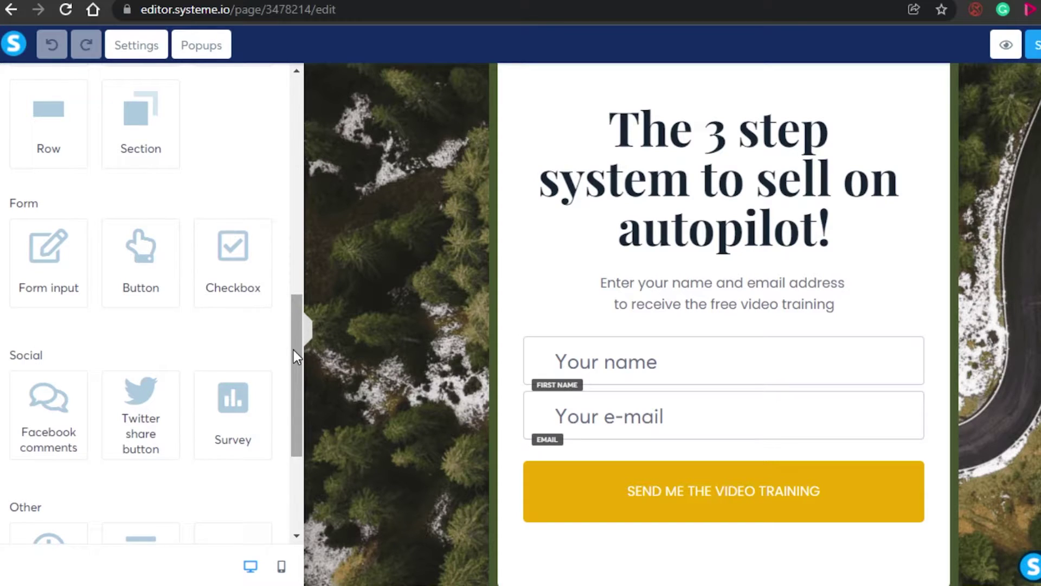
pyautogui.moveTo(298, 356); pyautogui.dragTo(306, 127)
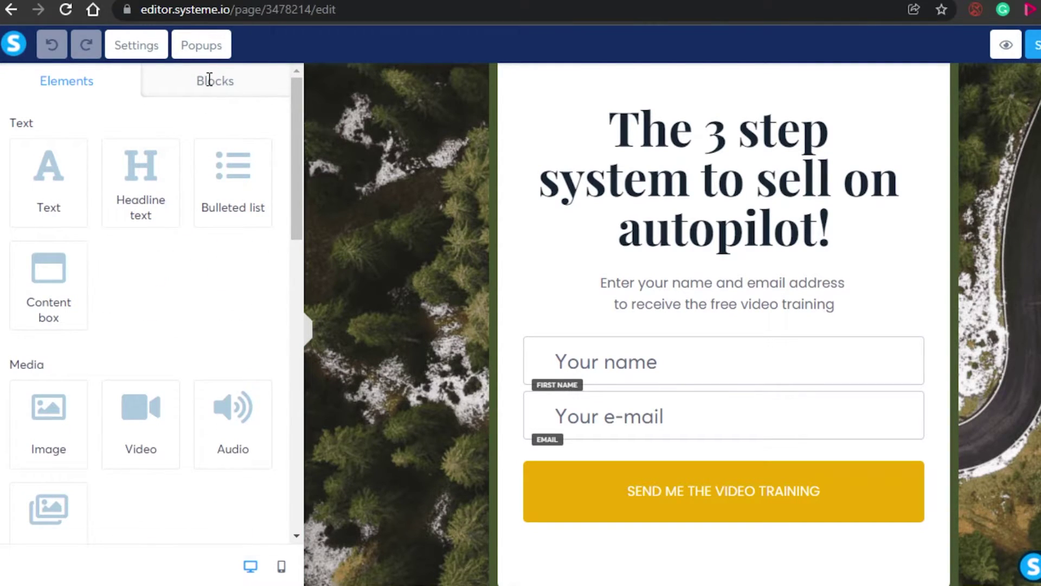
pyautogui.click(143, 86)
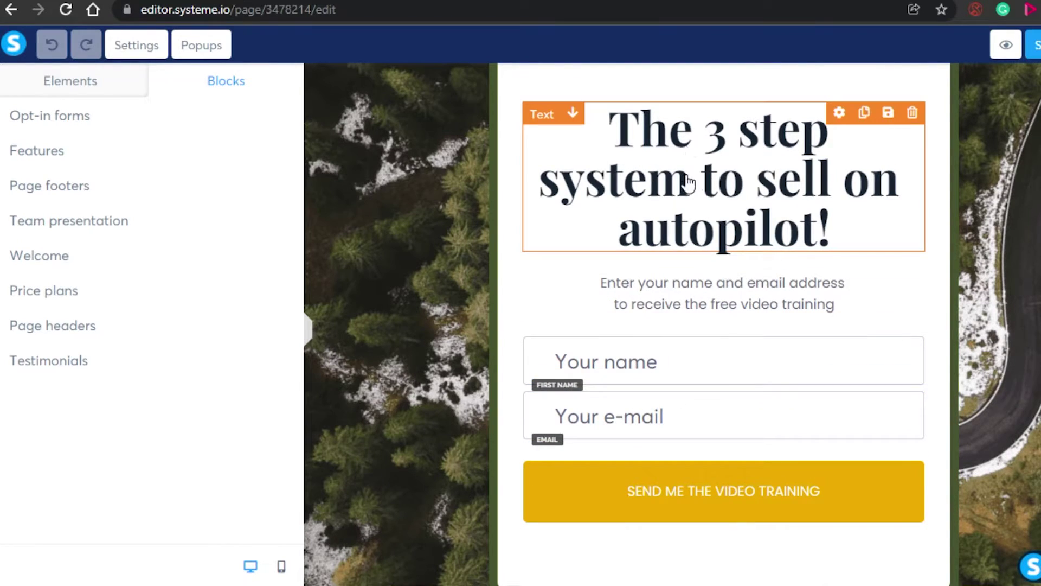
# - Replace the squeeze page headline with "THE SOCIAL GUIDE TUTORIAL VIDEOS"
pyautogui.click(676, 112)
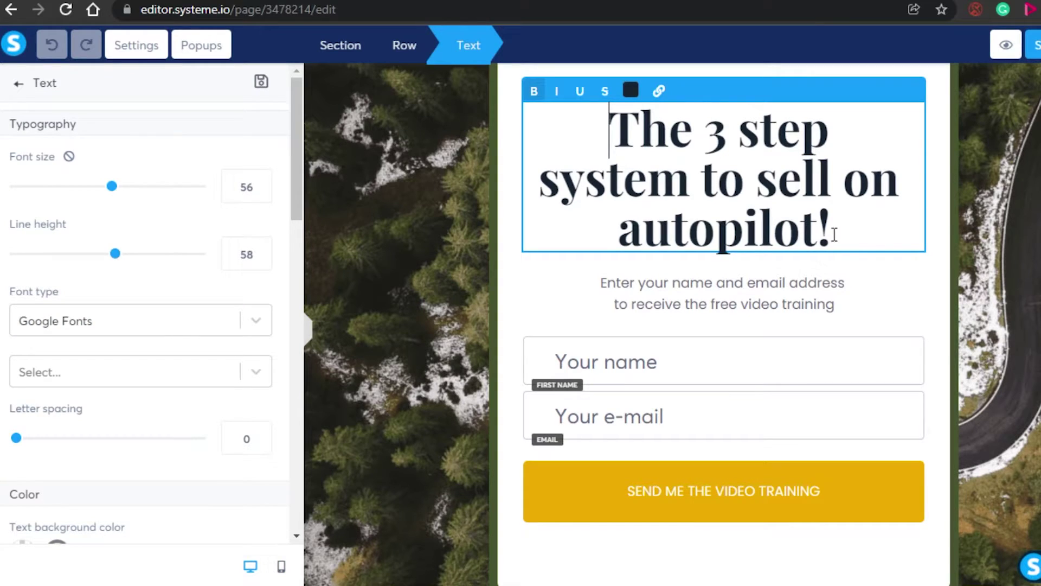
pyautogui.hotkey('ctrl', 'a')
pyautogui.press('BackSpace')
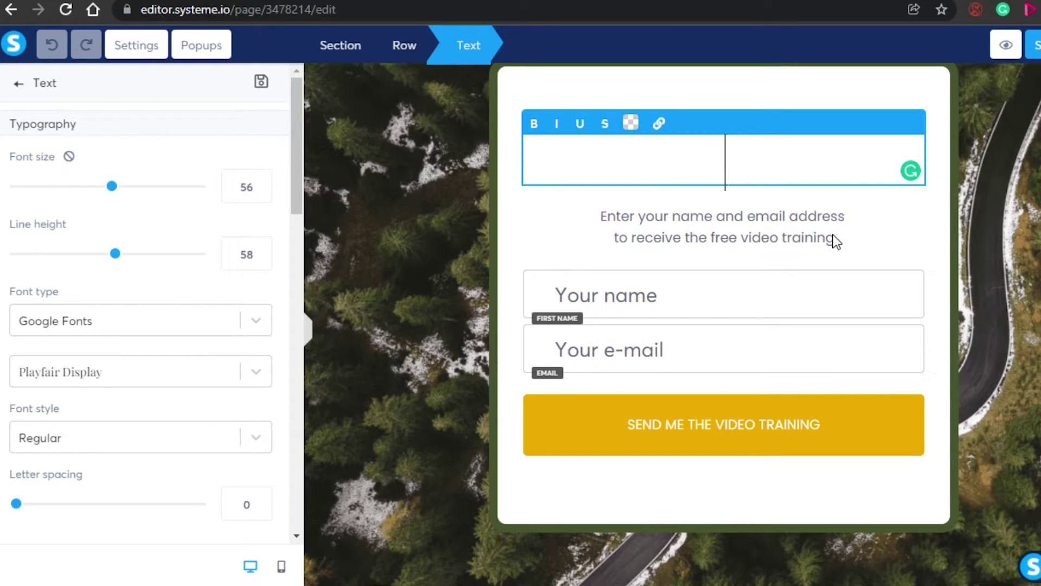
pyautogui.write('THE SOCIAL GUIDE TUTORIAL VIDEO')
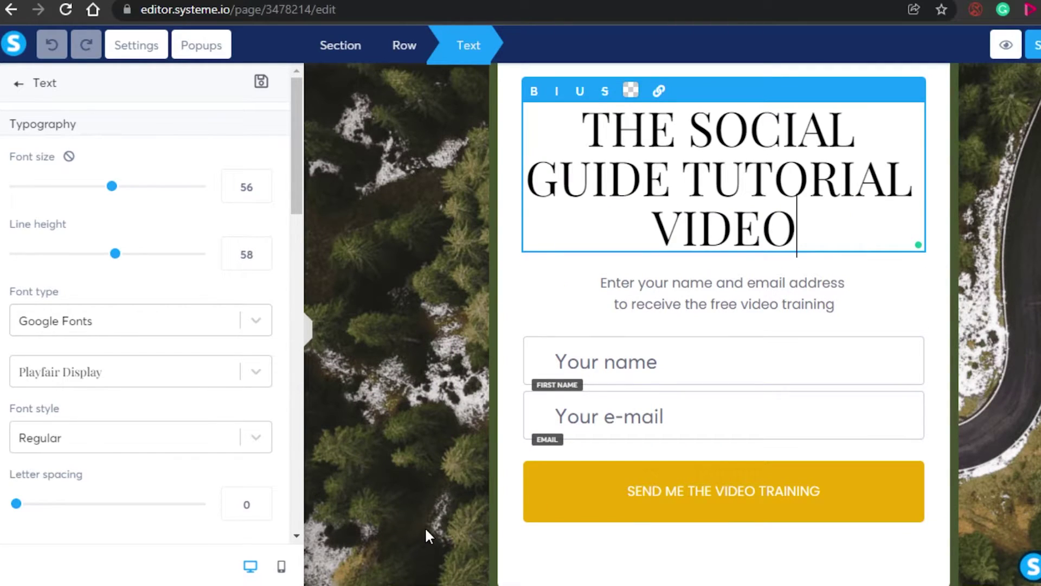
pyautogui.click(976, 186)
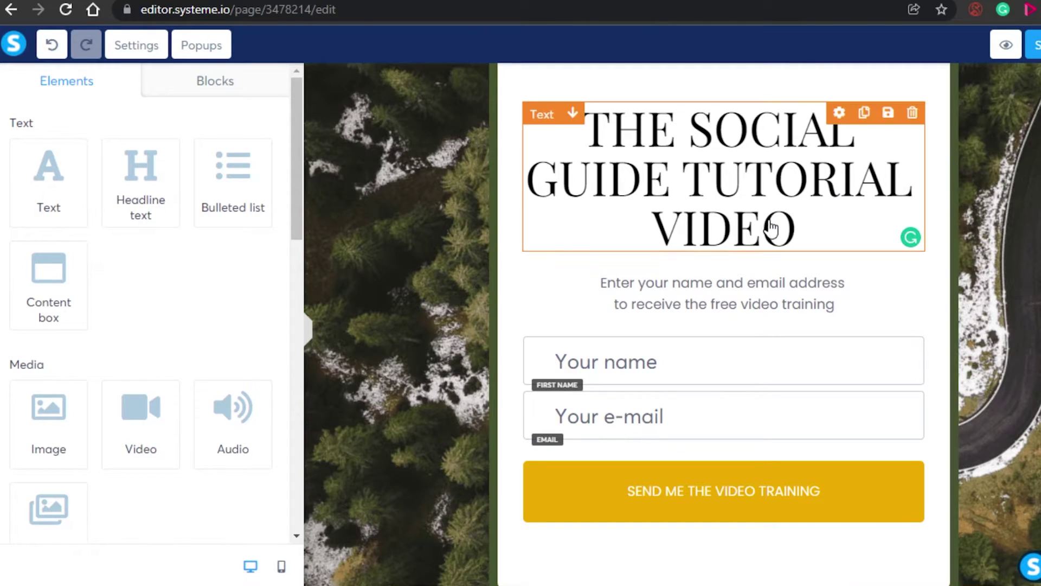
pyautogui.click(799, 217)
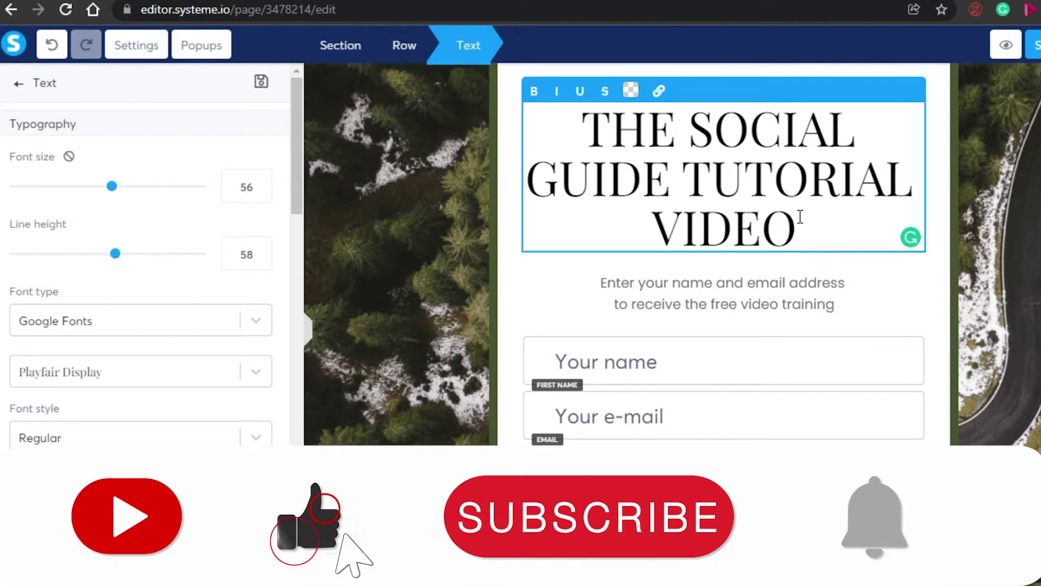
pyautogui.write('S')
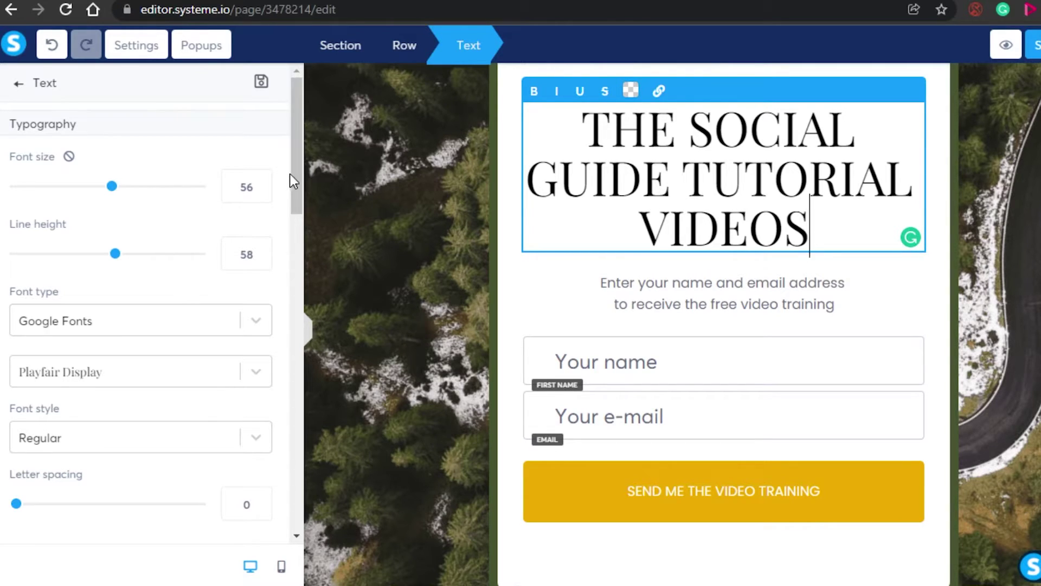
# - Review the headline's text settings, from typography down to alignment, display delay, device visibility and HTML attributes
pyautogui.moveTo(297, 175); pyautogui.dragTo(314, 94)
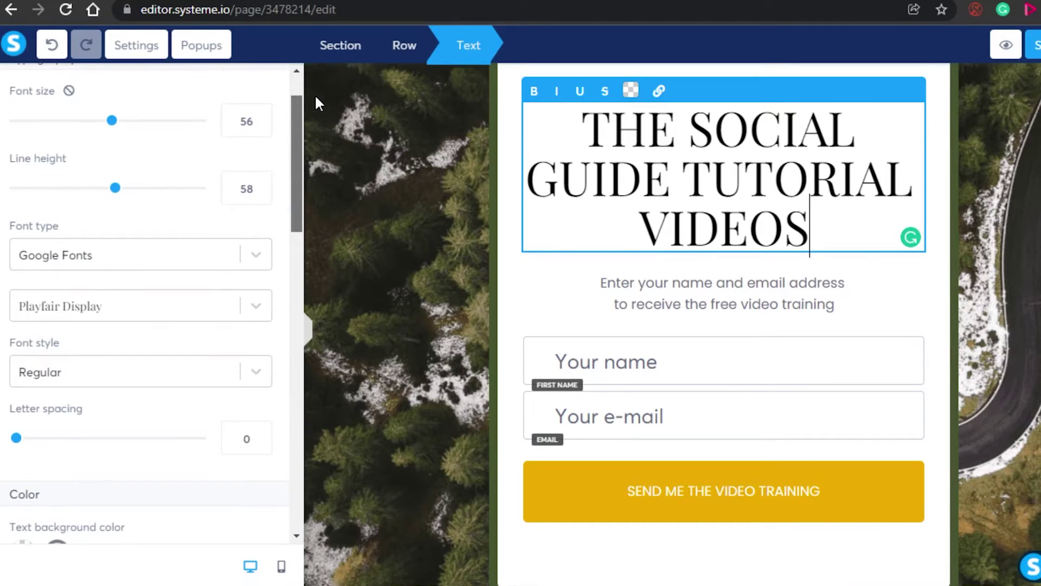
pyautogui.scroll(2, 108, 143)
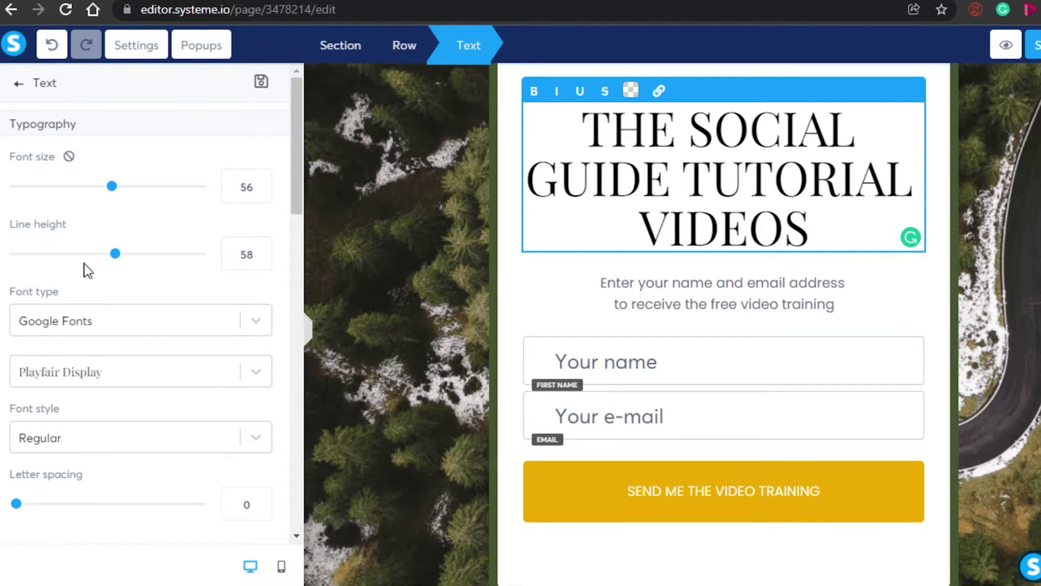
pyautogui.moveTo(300, 164); pyautogui.dragTo(291, 398)
pyautogui.scroll(-2, 290, 406)
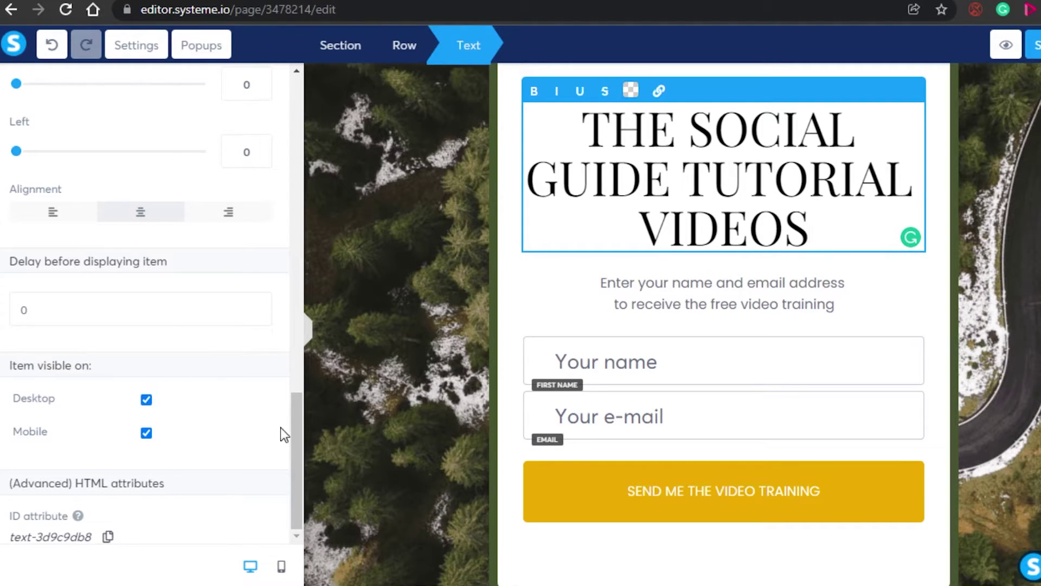
pyautogui.moveTo(297, 446); pyautogui.dragTo(316, 88)
pyautogui.hotkey('ctrl', 'a')
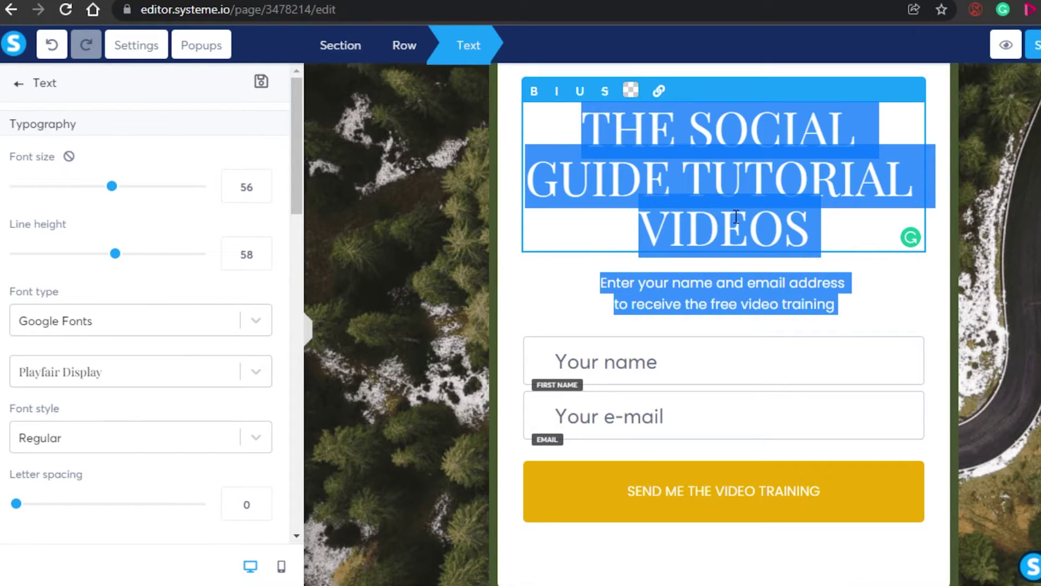
pyautogui.click(1016, 244)
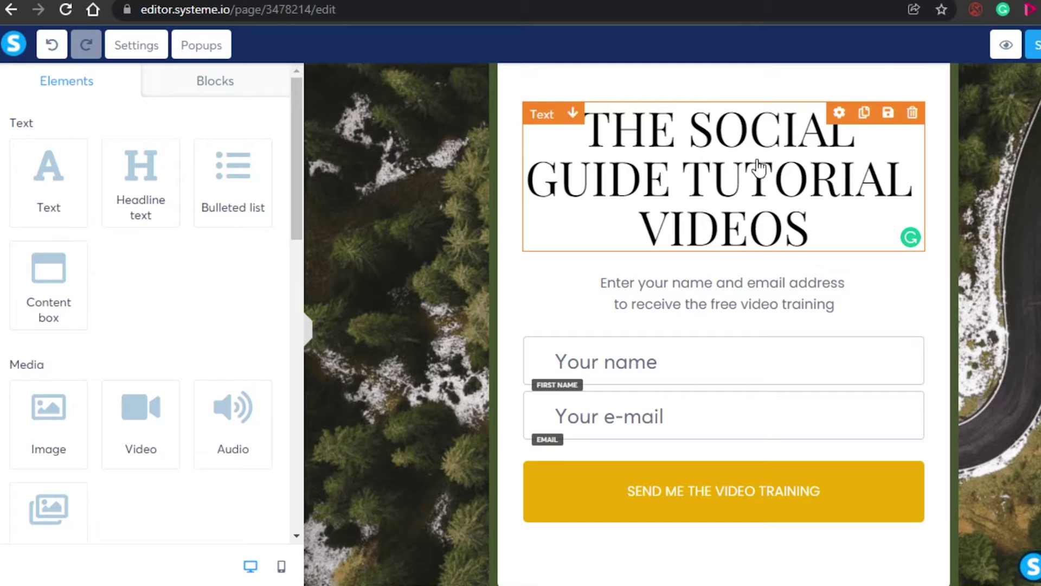
# - Change the ending of the text below the headline from "video training" to "Tutorial Videos"
pyautogui.click(696, 304)
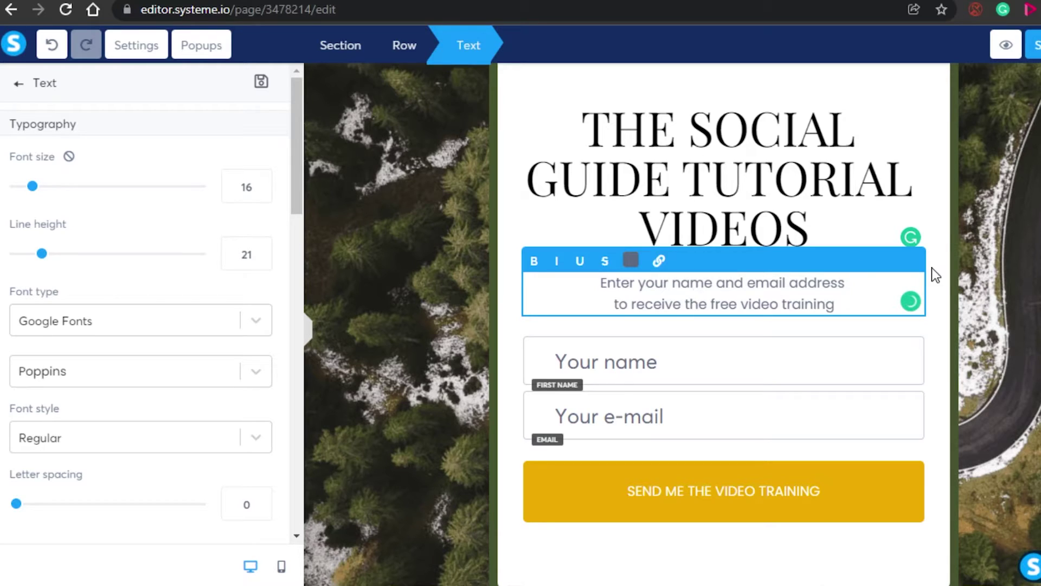
pyautogui.press('BackSpace')
pyautogui.press('BackSpace')
pyautogui.press('BackSpace')
pyautogui.press('BackSpace')
pyautogui.press('BackSpace')
pyautogui.press('BackSpace')
pyautogui.press('BackSpace')
pyautogui.press('BackSpace')
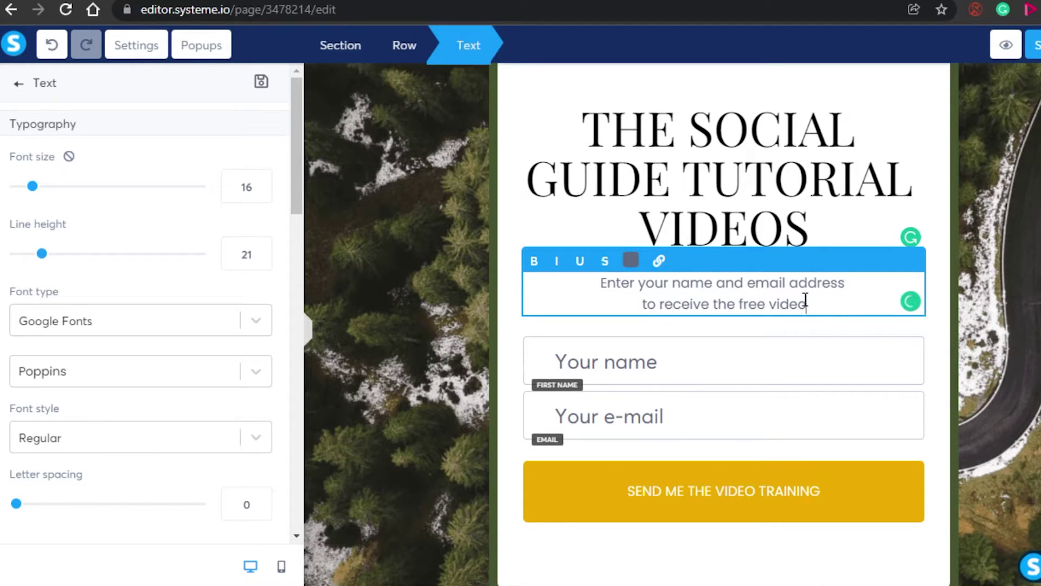
pyautogui.press('BackSpace')
pyautogui.press('BackSpace')
pyautogui.press('BackSpace')
pyautogui.press('BackSpace')
pyautogui.press('BackSpace')
pyautogui.write('Tutorial Videos')
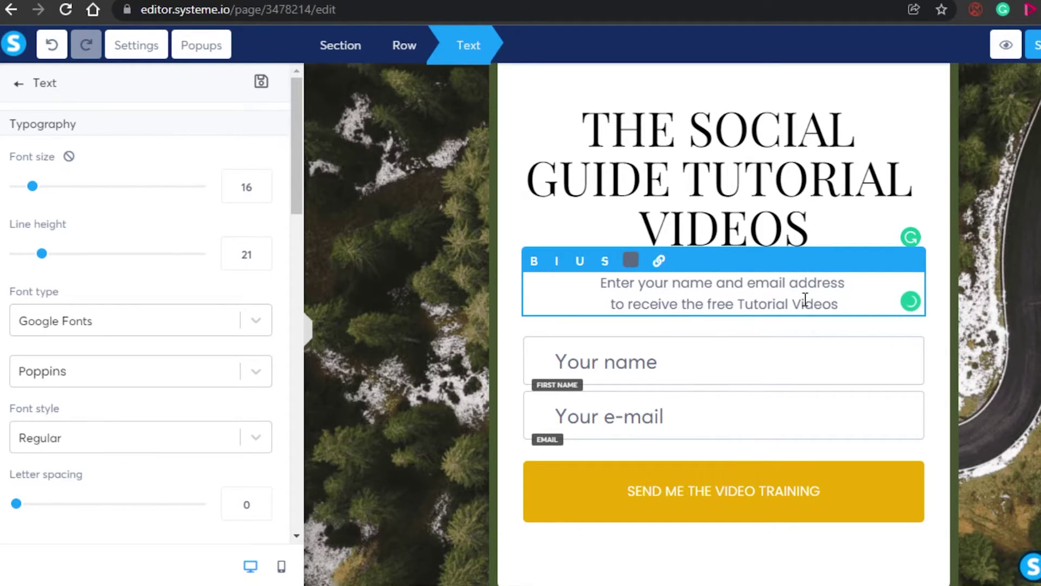
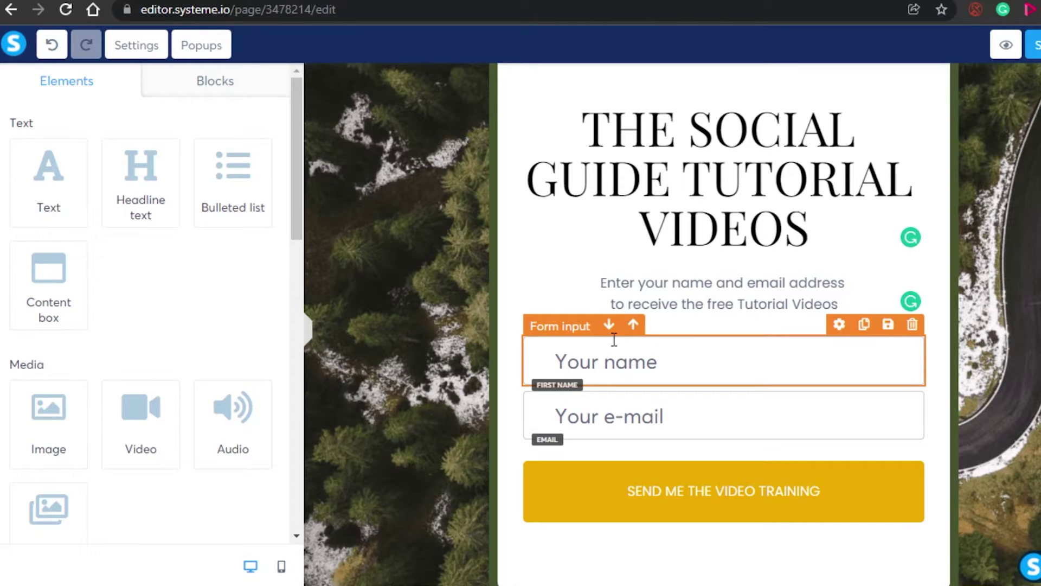
# - Check the name field's settings, and browse the Opt-in forms and Features block categories
pyautogui.click(673, 370)
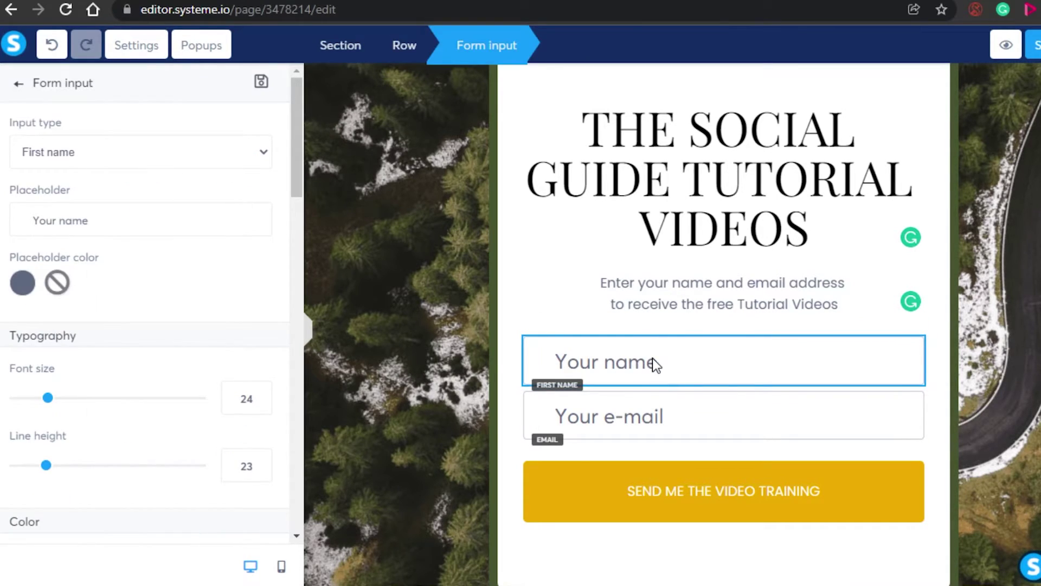
pyautogui.press('Escape')
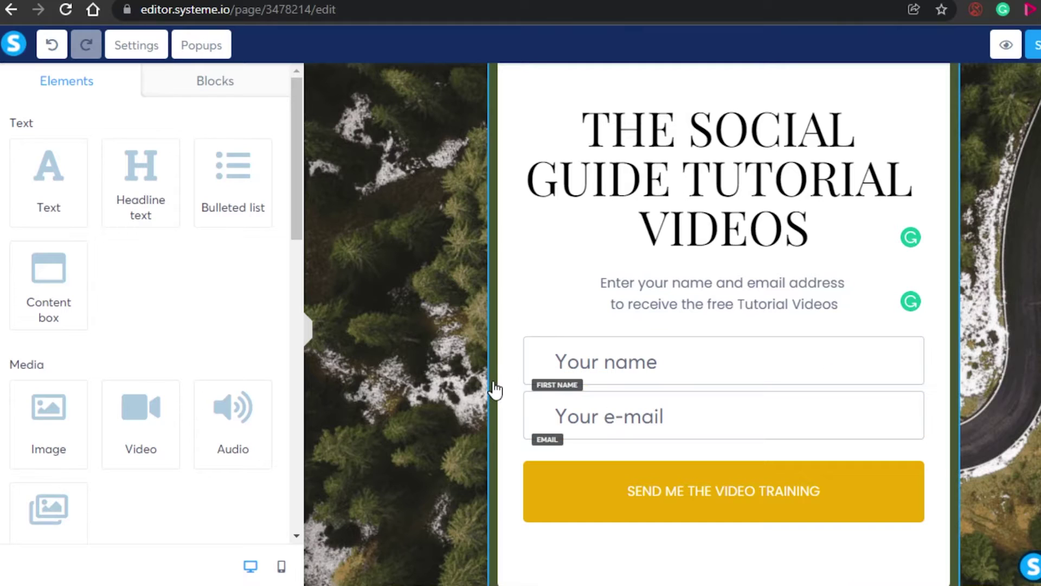
pyautogui.click(210, 84)
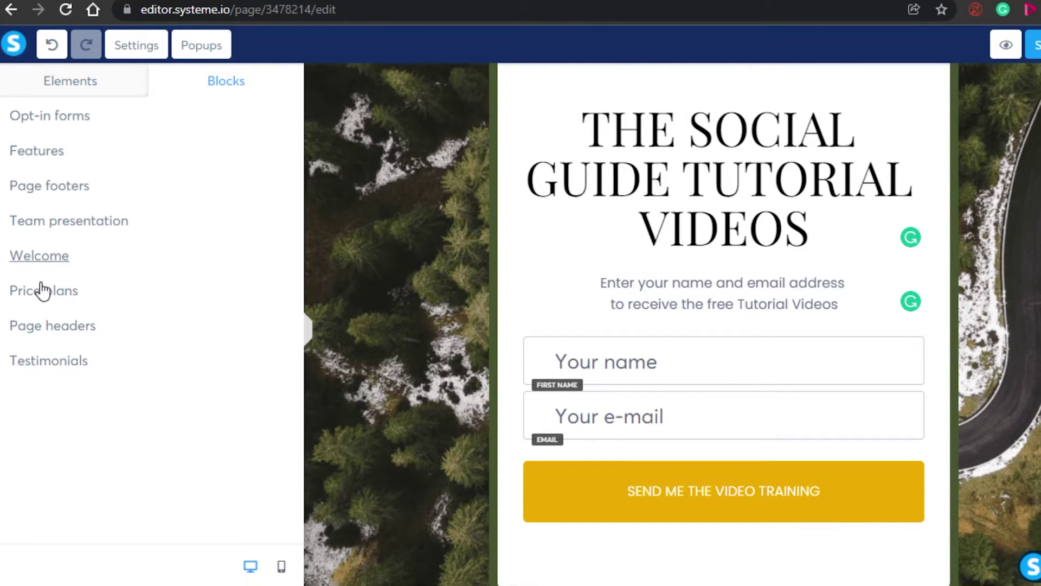
pyautogui.click(38, 117)
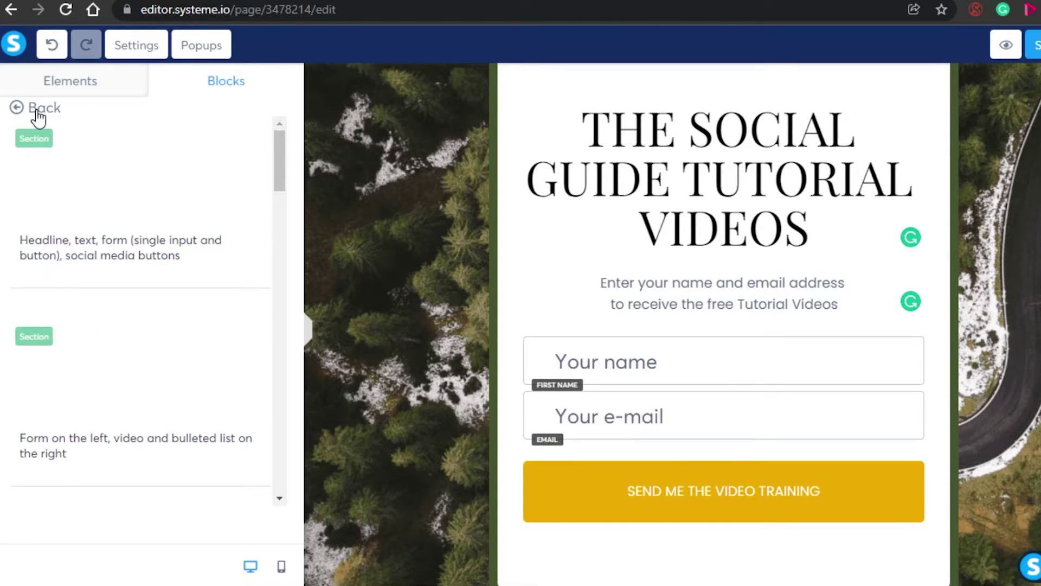
pyautogui.moveTo(278, 161); pyautogui.dragTo(282, 182)
pyautogui.click(14, 108)
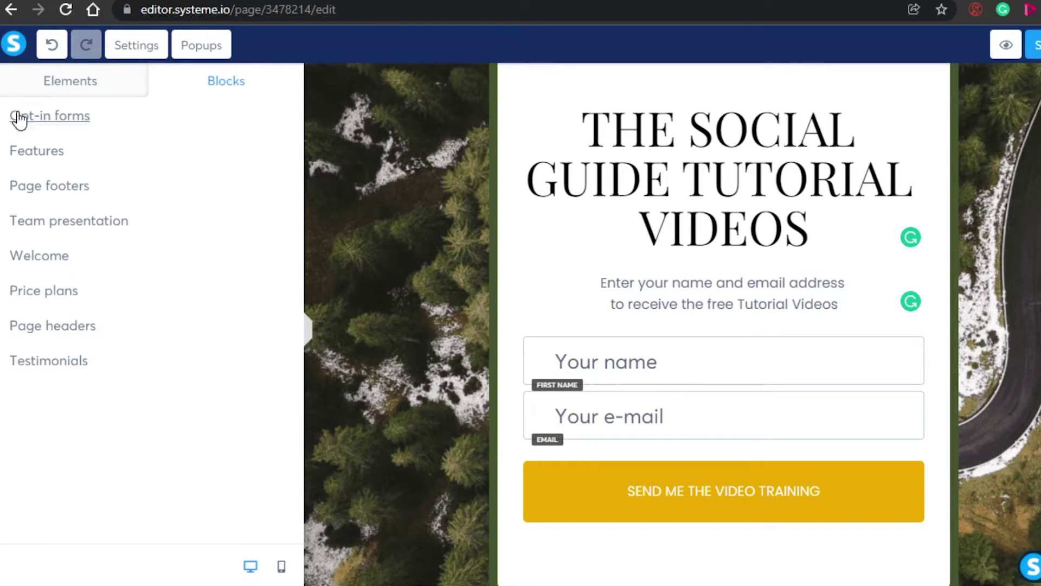
pyautogui.click(46, 155)
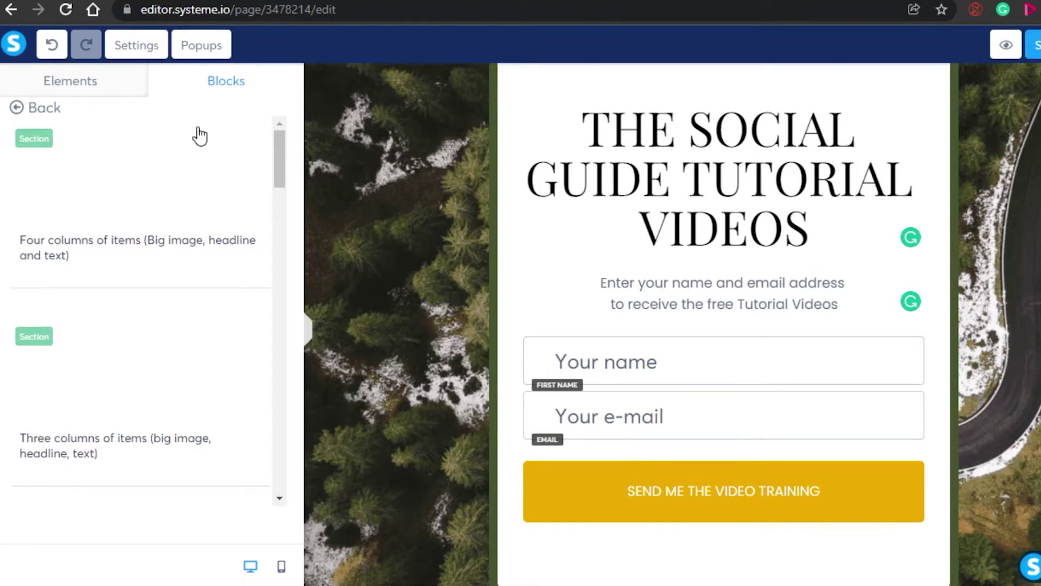
pyautogui.moveTo(282, 151)
pyautogui.mouseDown()
pyautogui.moveTo(278, 320)
pyautogui.moveTo(280, 158)
pyautogui.mouseUp()
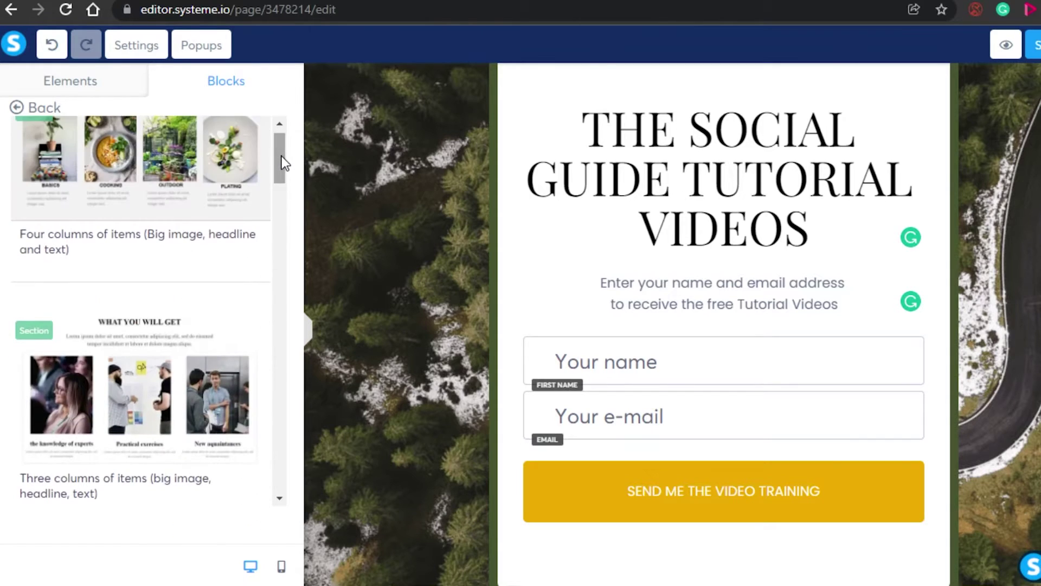
pyautogui.click(18, 104)
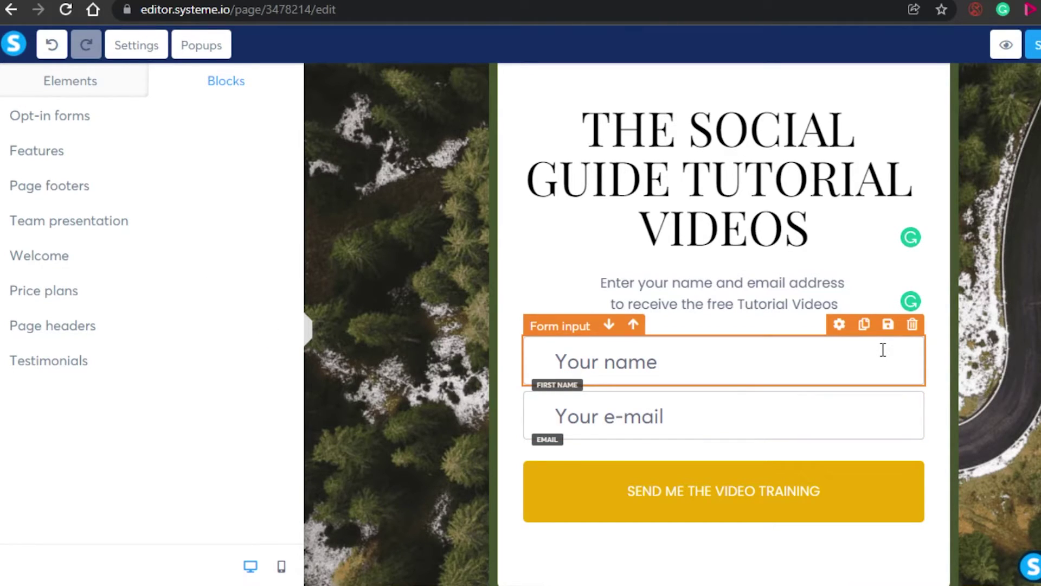
# - Review the name field's form input settings down to its rounded corners and shadow options
pyautogui.click(838, 327)
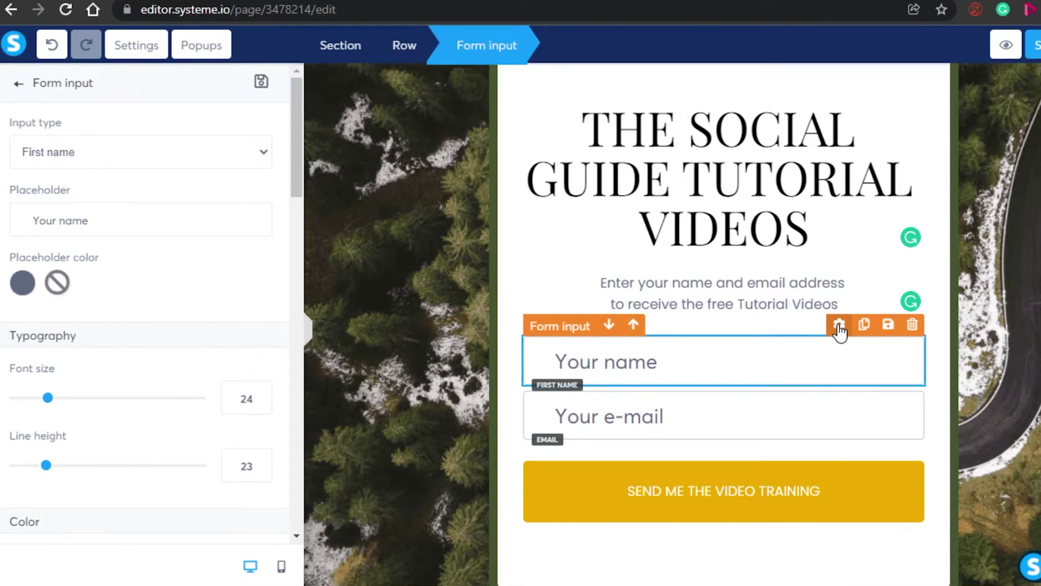
pyautogui.moveTo(298, 123); pyautogui.dragTo(290, 335)
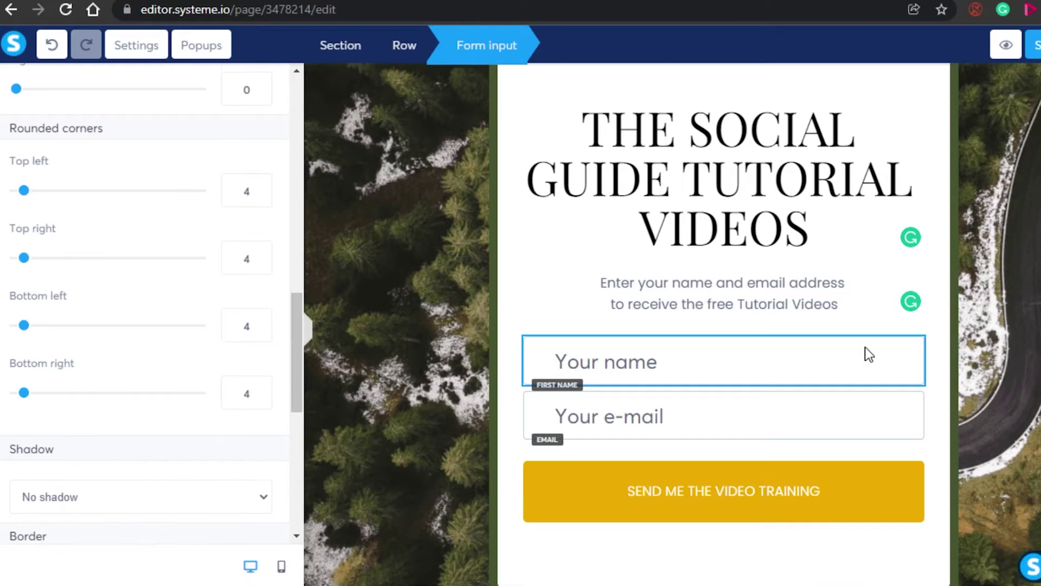
pyautogui.click(825, 362)
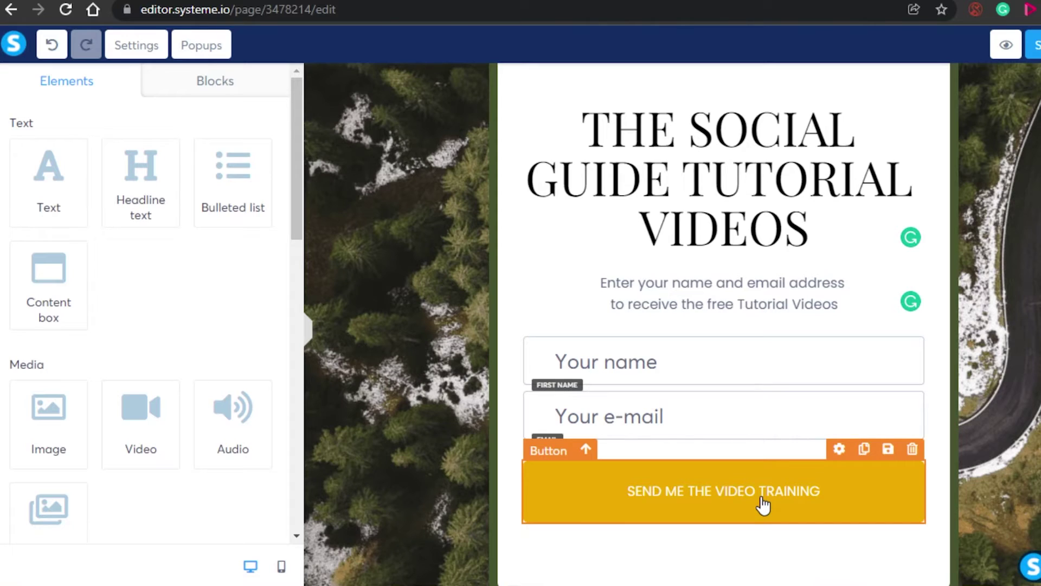
# - Open the settings of the button below the form and choose Send form as its action when clicked
pyautogui.click(742, 499)
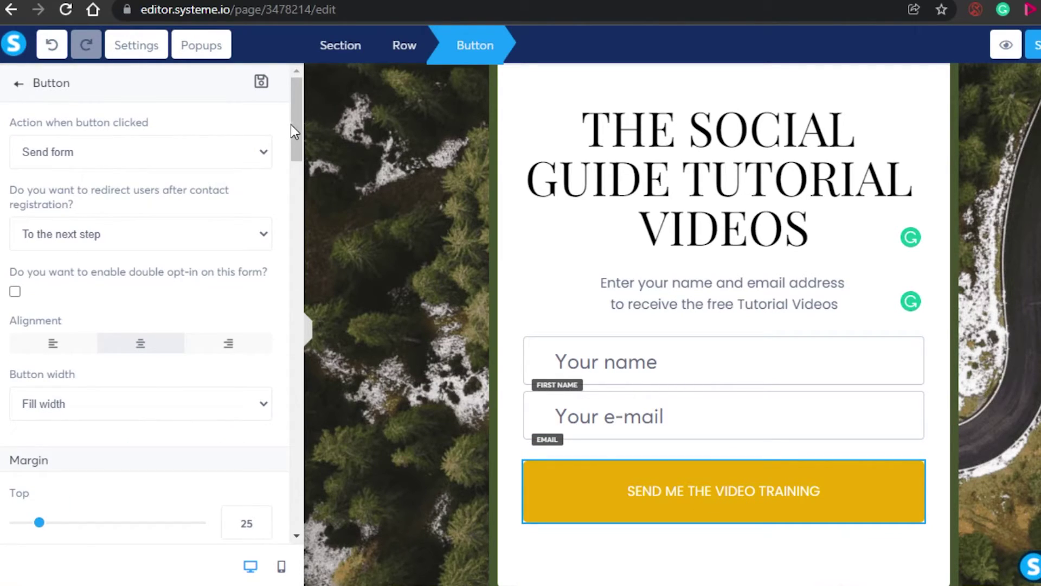
pyautogui.moveTo(293, 130); pyautogui.dragTo(297, 97)
pyautogui.click(253, 154)
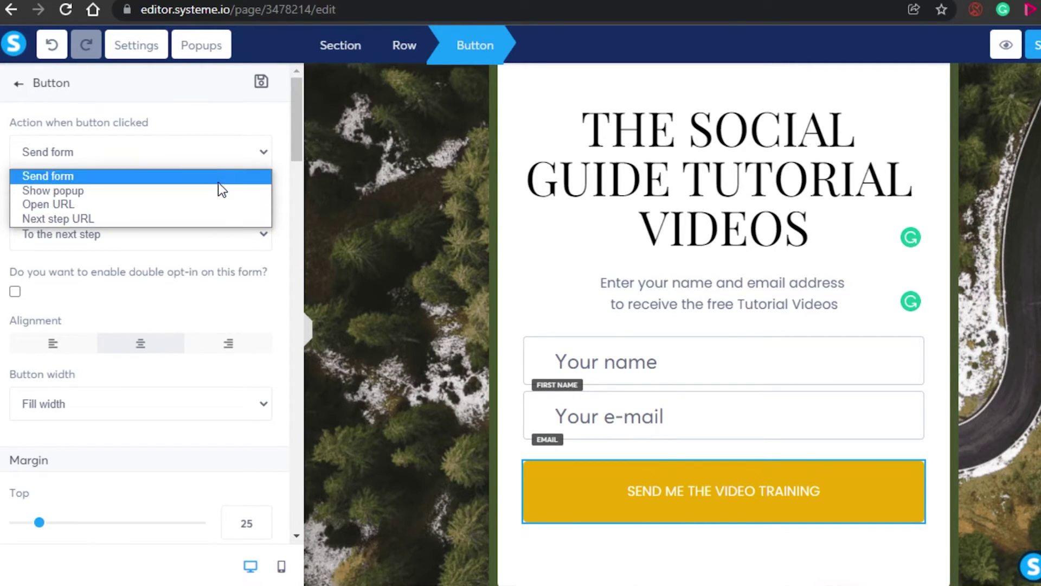
pyautogui.click(157, 177)
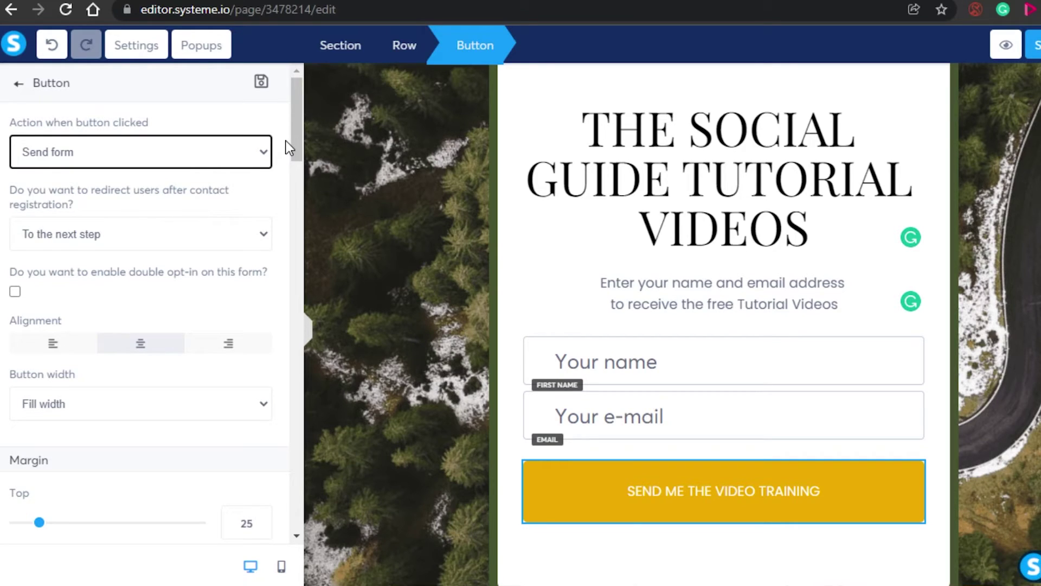
# - Try the custom URL redirect, and set the button's redirection after contact registration to No redirection
pyautogui.moveTo(294, 132); pyautogui.dragTo(293, 146)
pyautogui.click(260, 157)
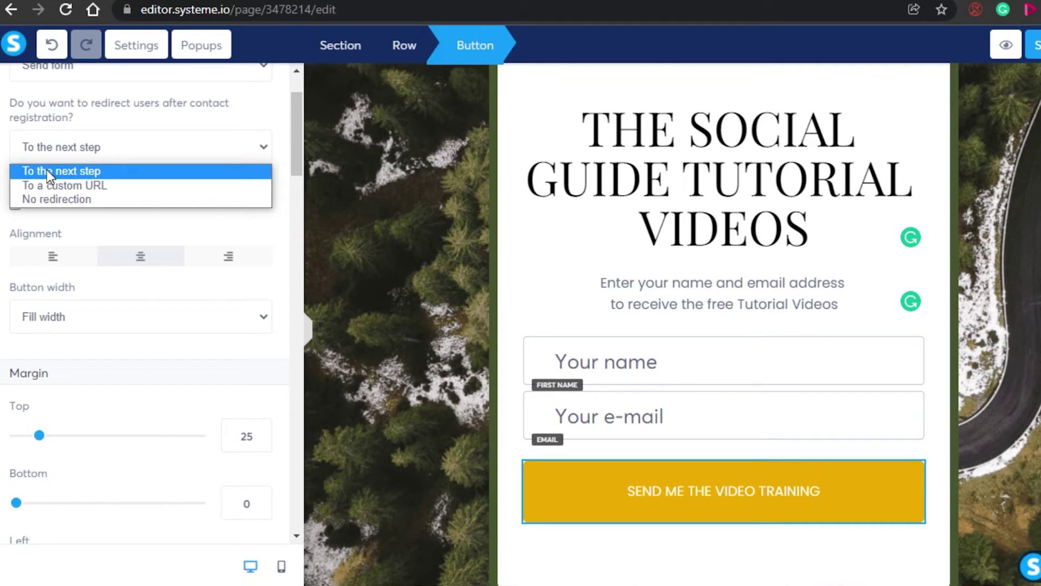
pyautogui.click(103, 183)
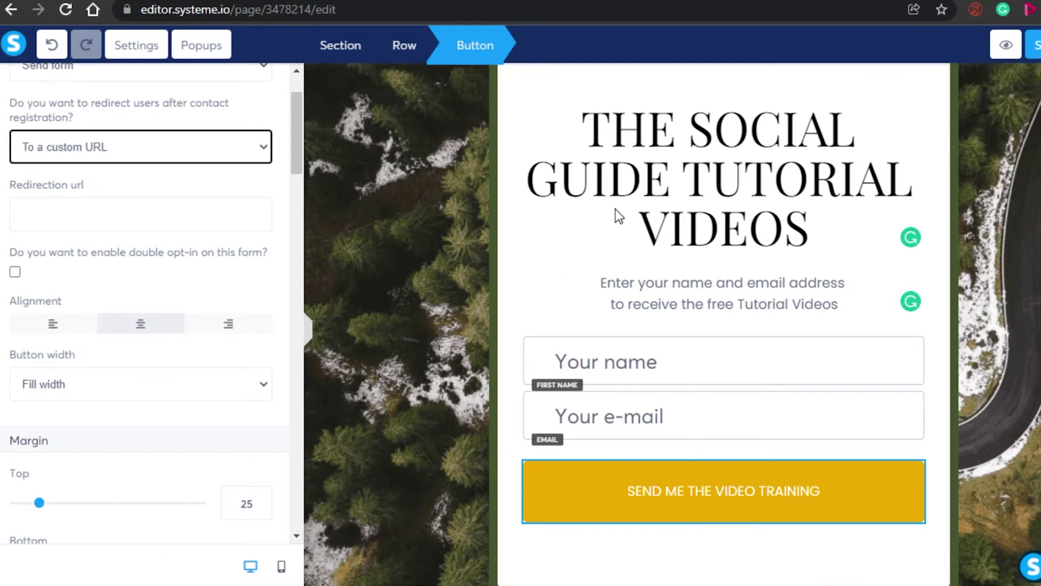
pyautogui.click(118, 211)
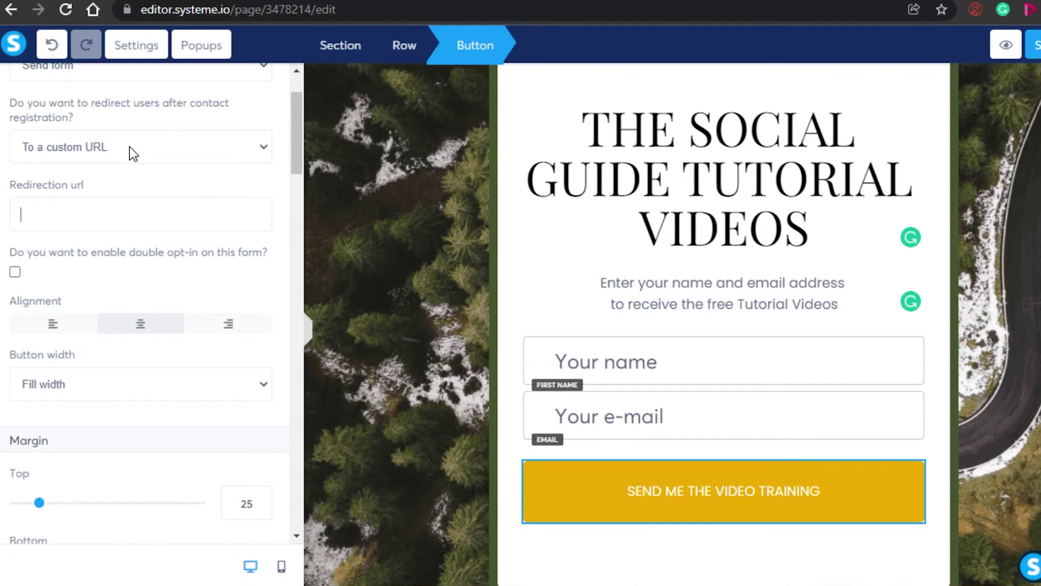
pyautogui.click(257, 156)
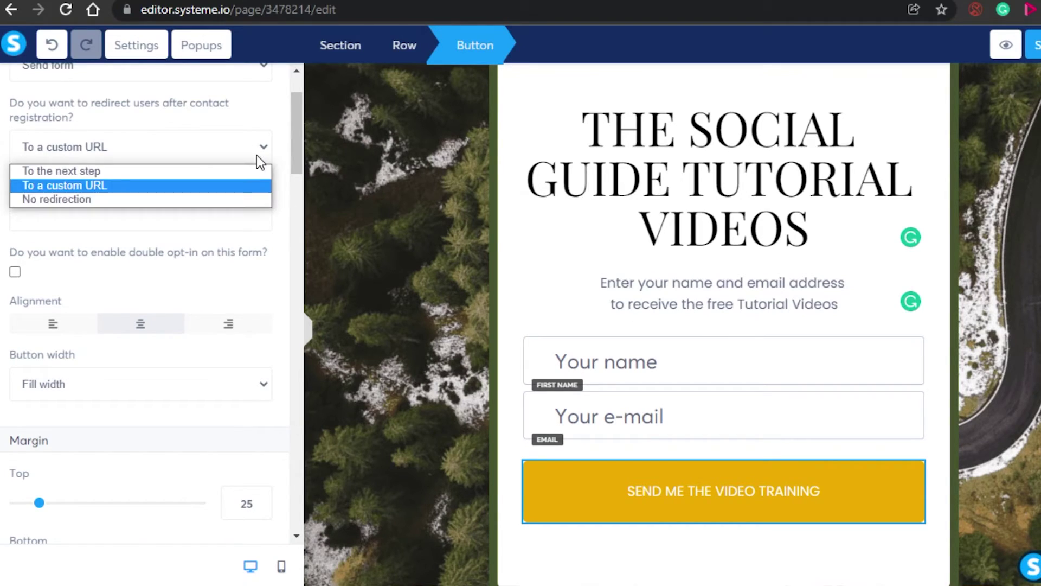
pyautogui.click(131, 199)
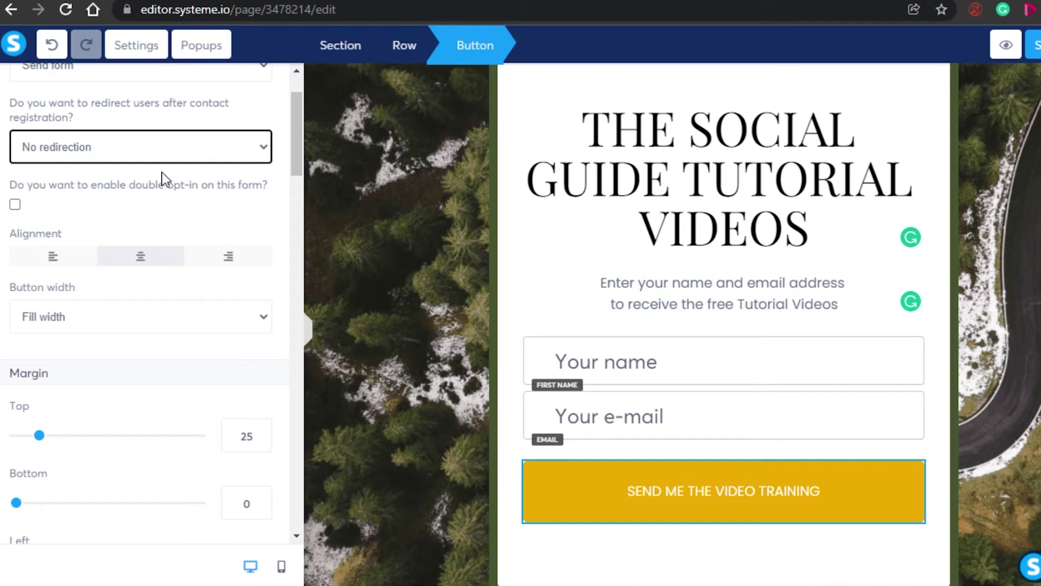
# - Review the button's margin and typography settings, and return to the list of page elements
pyautogui.moveTo(301, 146); pyautogui.dragTo(288, 239)
pyautogui.scroll(-1, 293, 245)
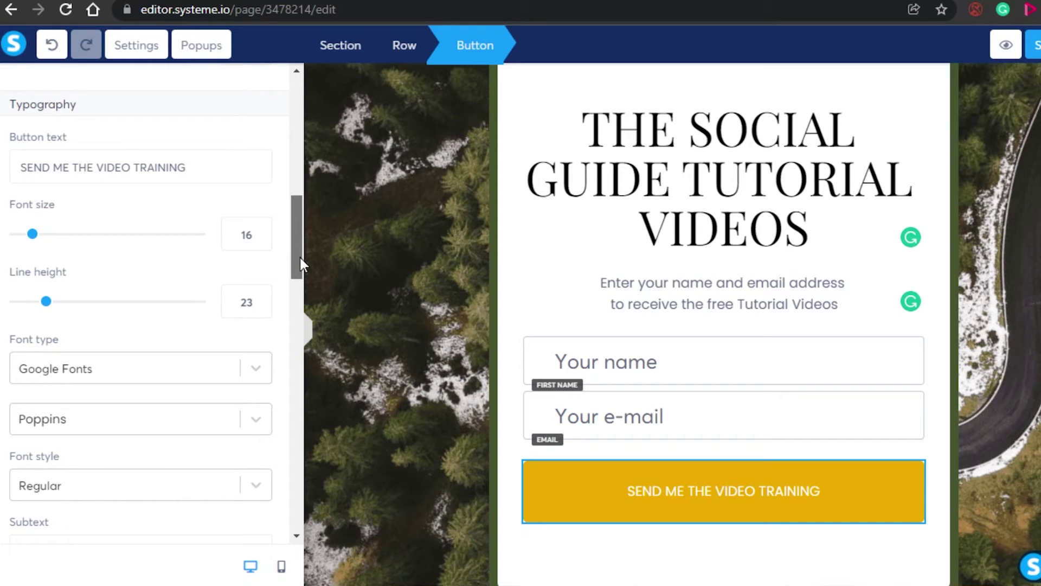
pyautogui.moveTo(299, 244); pyautogui.dragTo(325, 166)
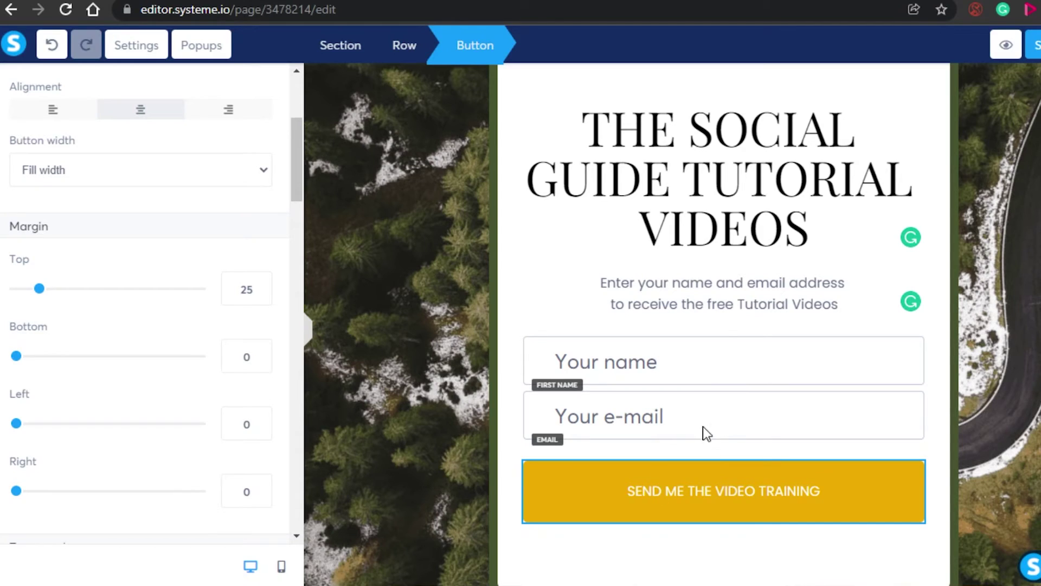
pyautogui.click(331, 35)
pyautogui.moveTo(298, 150); pyautogui.dragTo(299, 194)
pyautogui.click(52, 45)
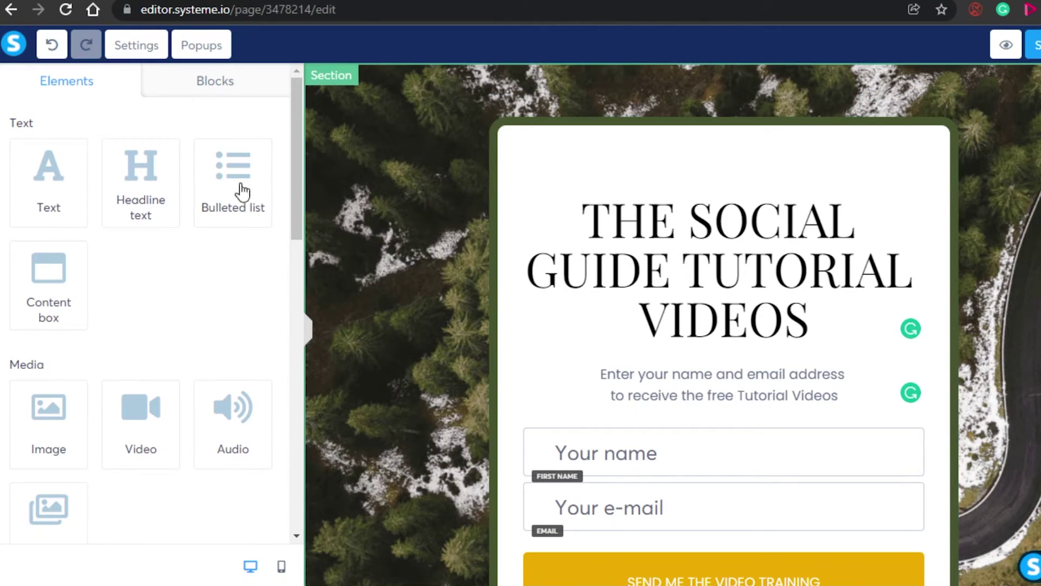
# - Add an image element below the opt-in form box and look through its file, link, size and alignment settings
pyautogui.moveTo(298, 116); pyautogui.dragTo(297, 195)
pyautogui.scroll(-1, 297, 202)
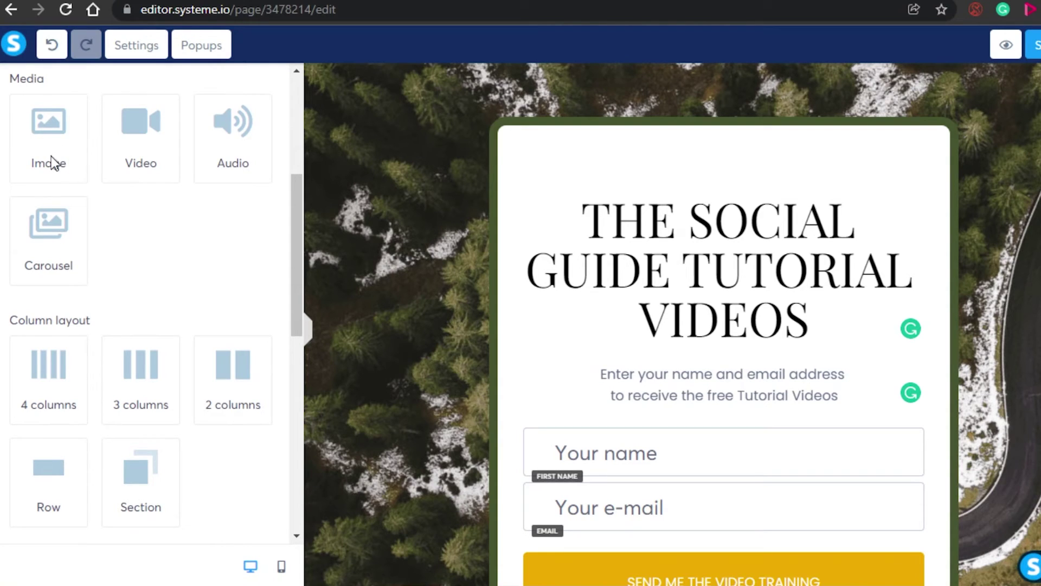
pyautogui.click(28, 149)
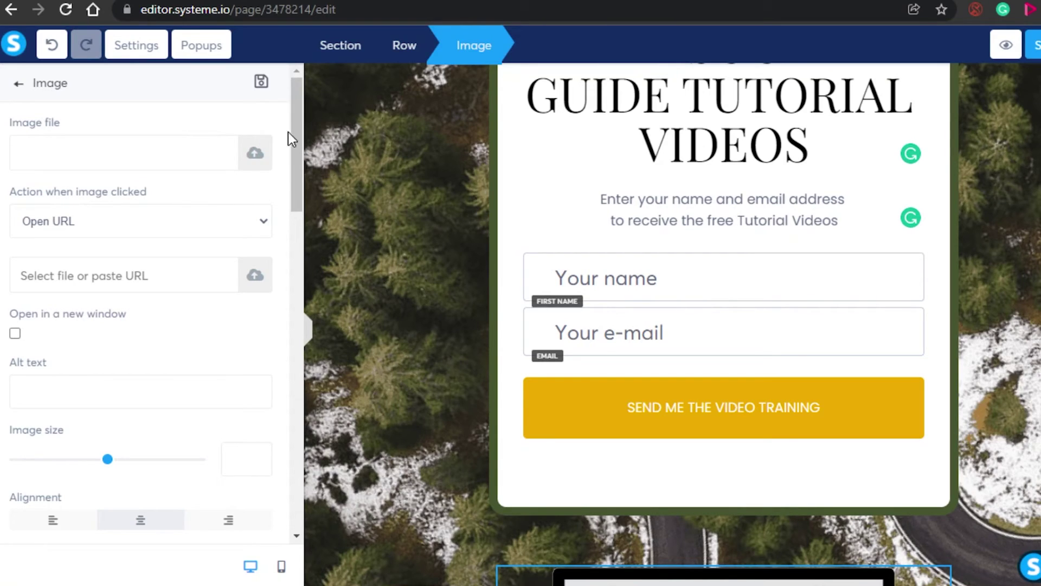
pyautogui.moveTo(298, 131); pyautogui.dragTo(297, 155)
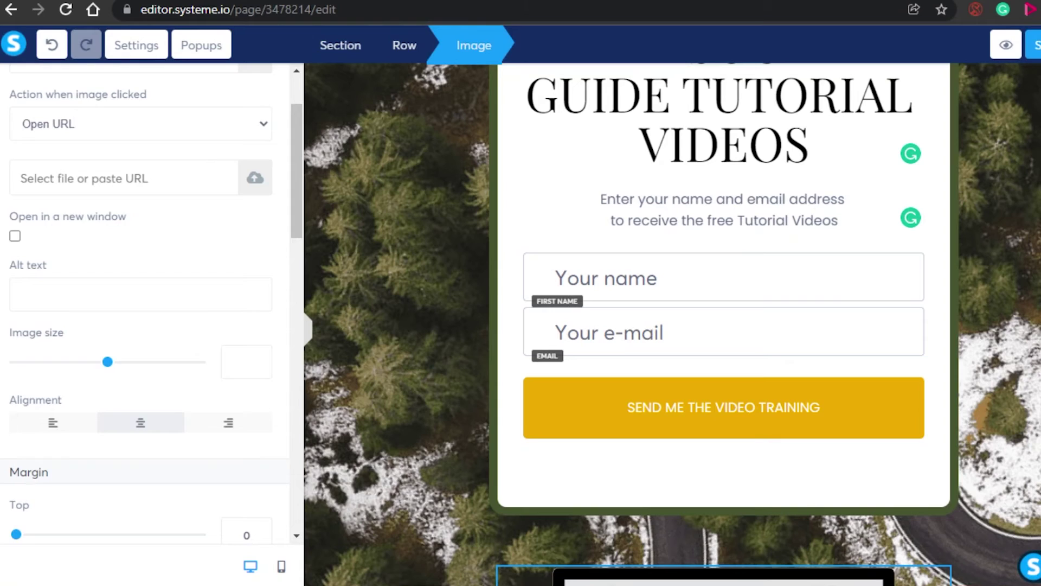
pyautogui.click(537, 141)
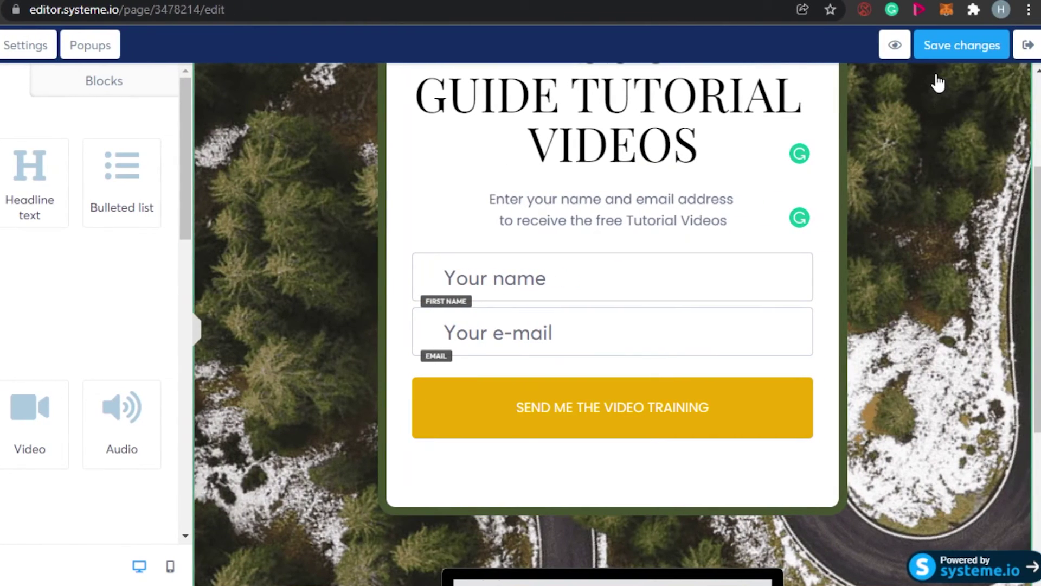
# - Save the squeeze page changes and try to preview the page
pyautogui.click(960, 46)
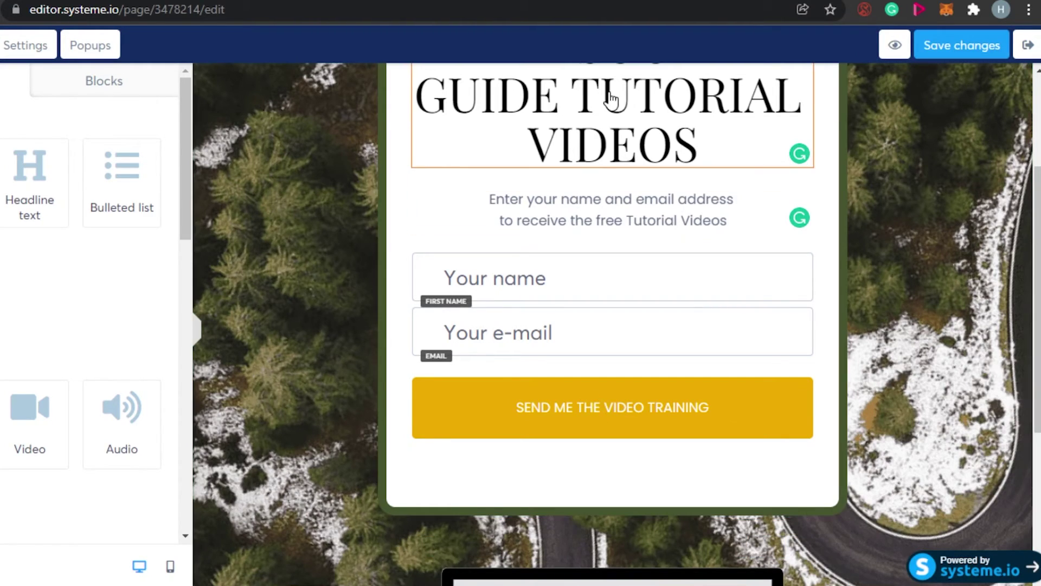
pyautogui.scroll(3, 808, 206)
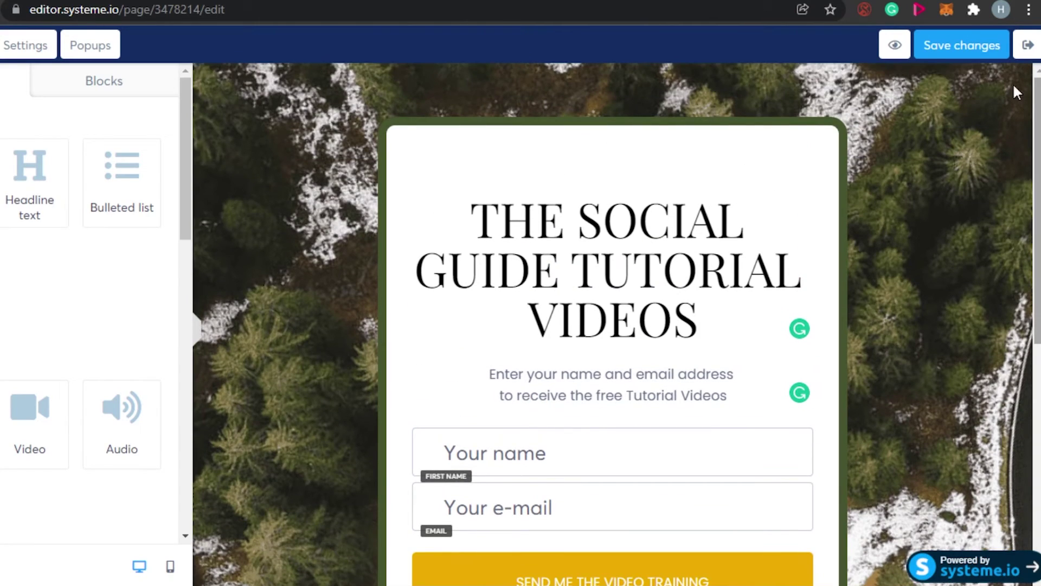
pyautogui.click(897, 46)
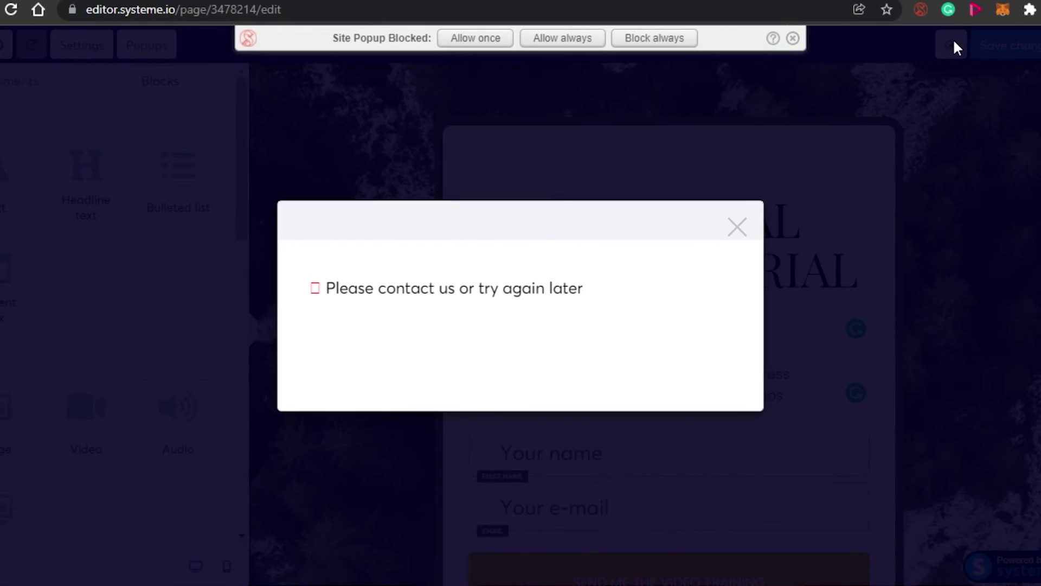
pyautogui.click(735, 228)
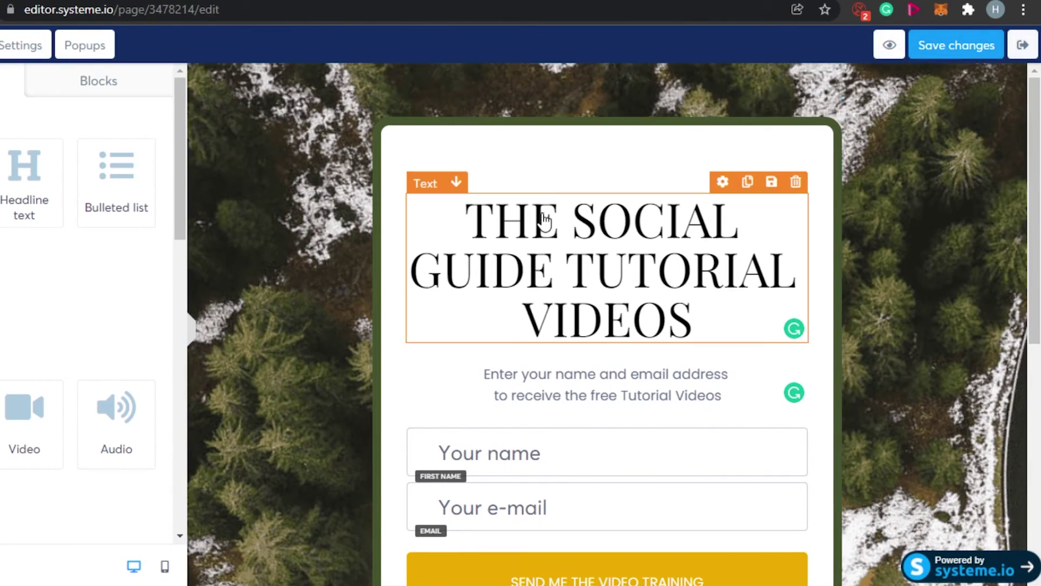
# - Exit the page editor and return to the funnel's step configuration
pyautogui.click(1023, 49)
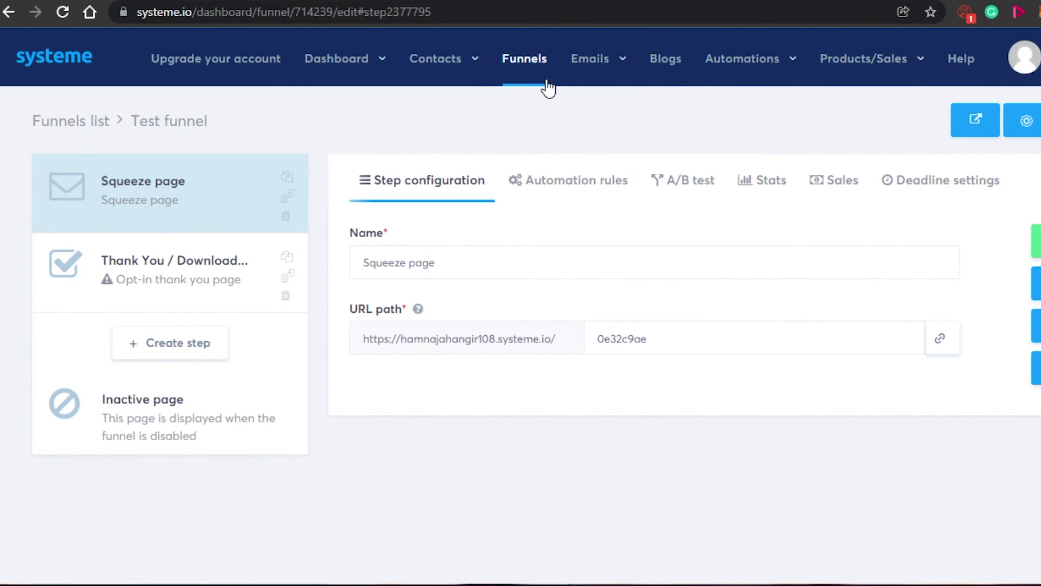
pyautogui.moveTo(355, 68)
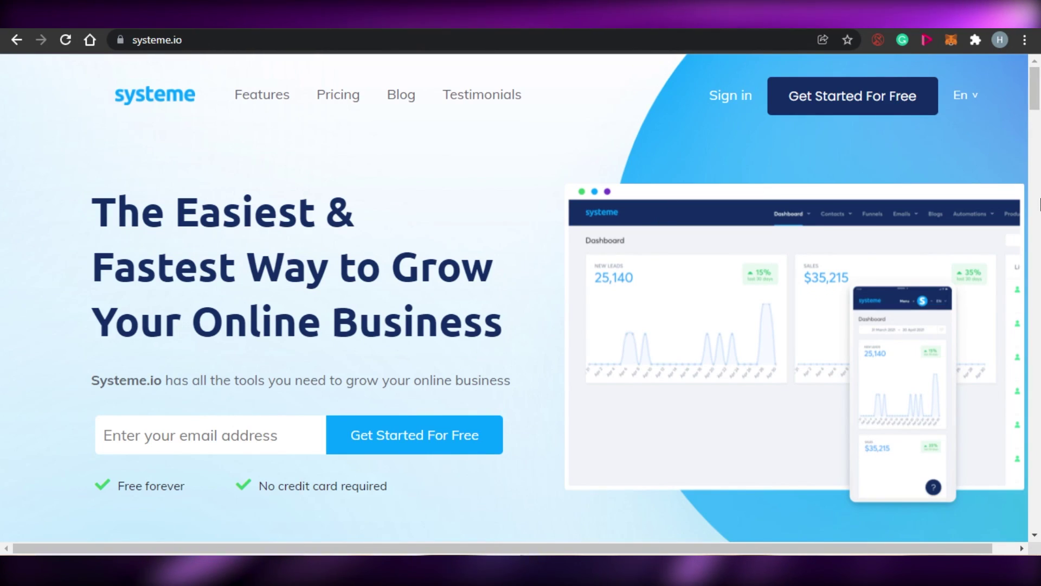
pyautogui.moveTo(1036, 108); pyautogui.dragTo(1037, 81)
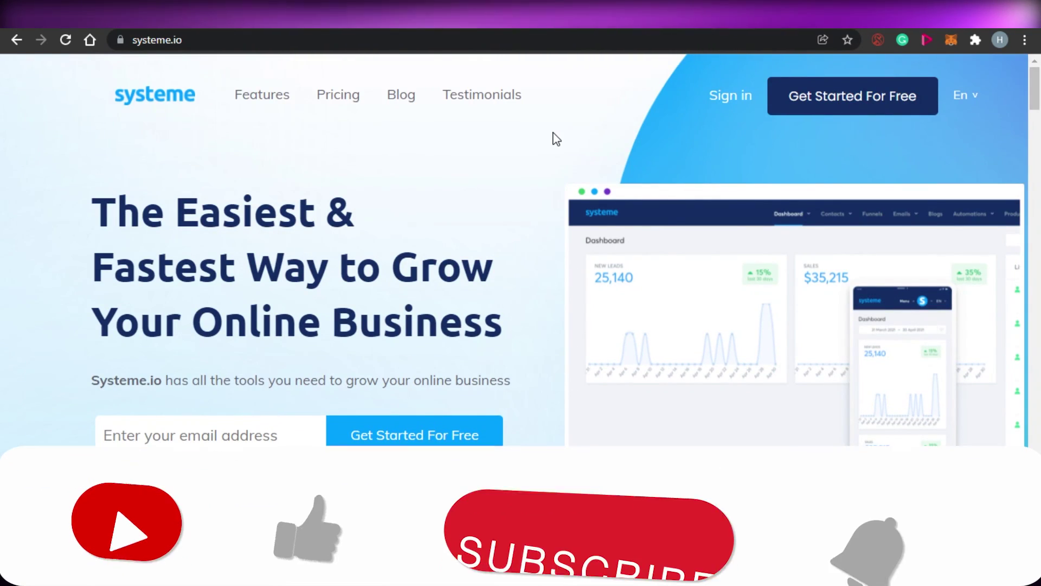